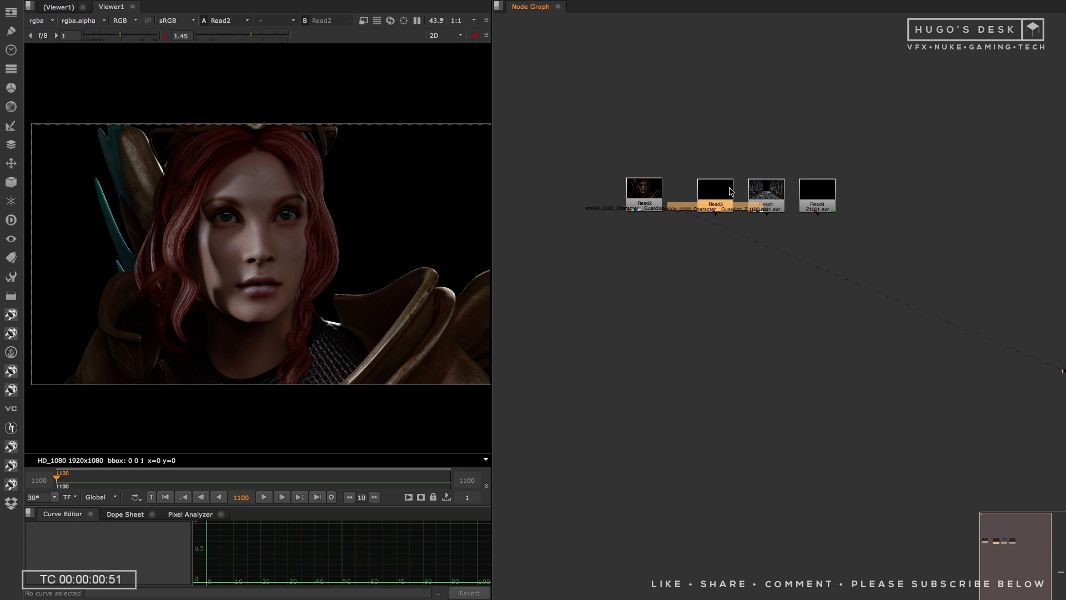
- Add a Shuffle node below the character Z-depth read node, Read3
left_click(679, 179)
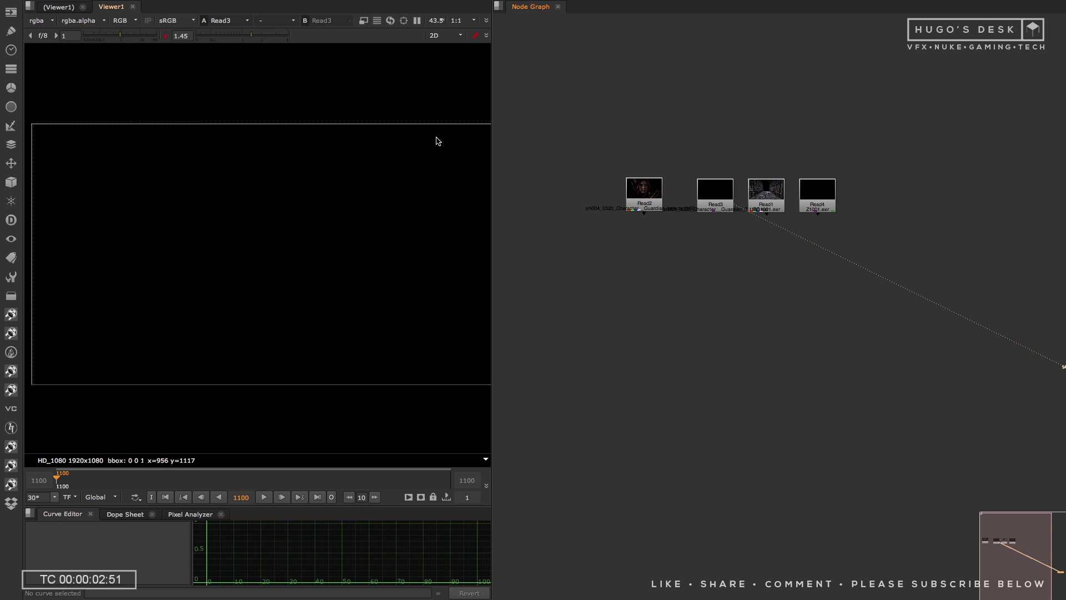
key("Tab")
type("s")
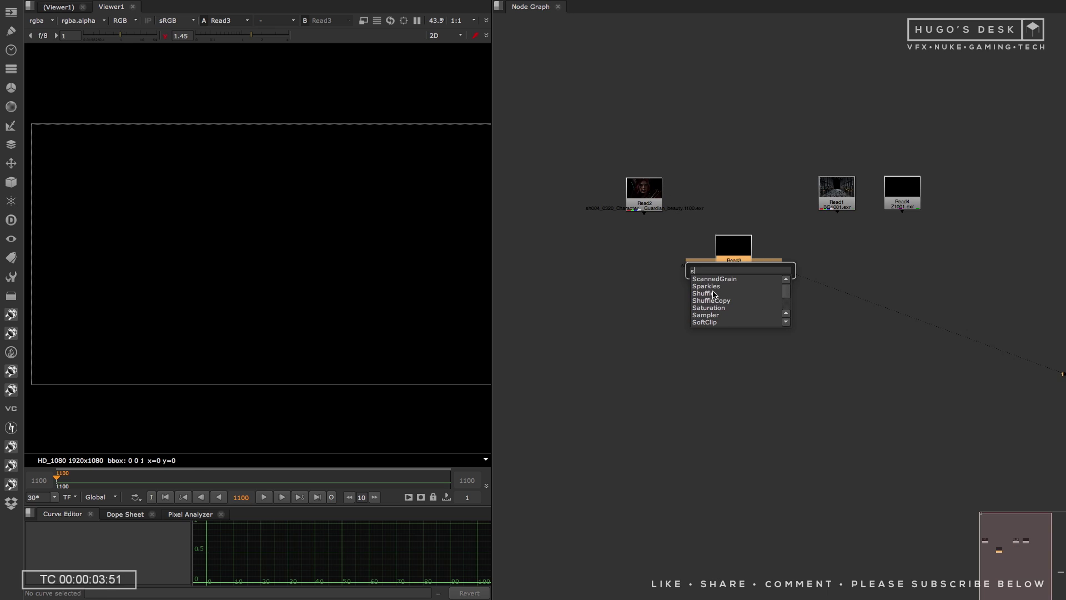
left_click(713, 292)
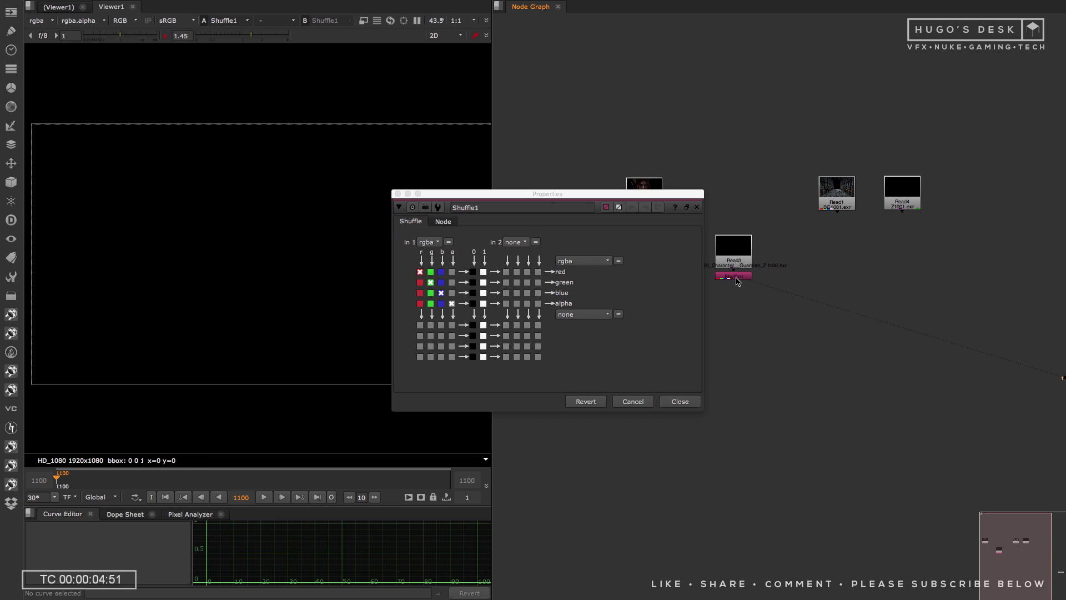
- View Read3's depth layer in the viewer and check its pixel values at full-screen size
left_click(744, 244)
key("1")
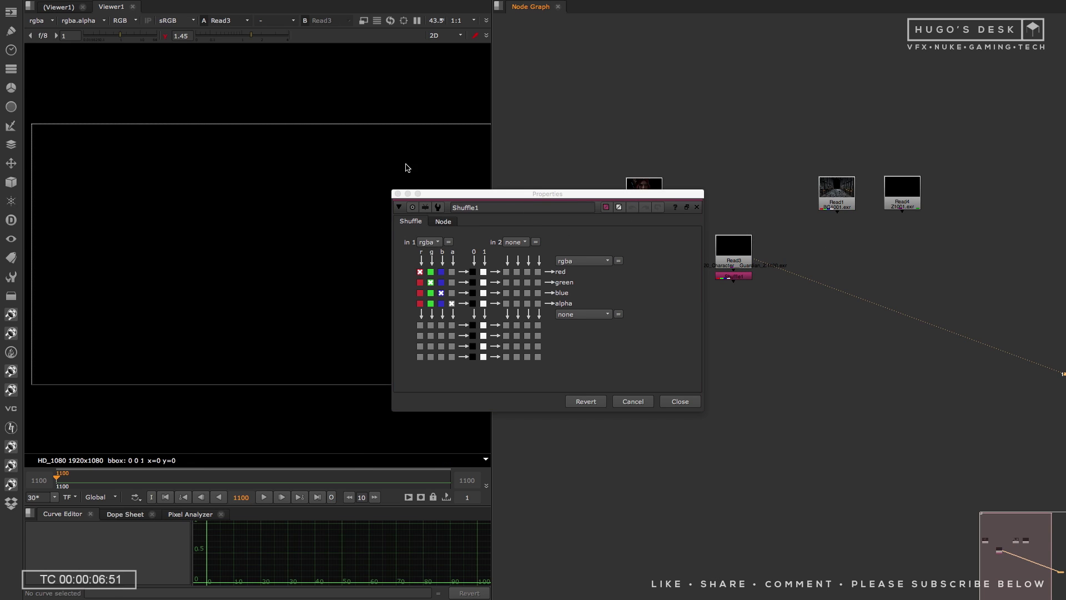
left_click(43, 21)
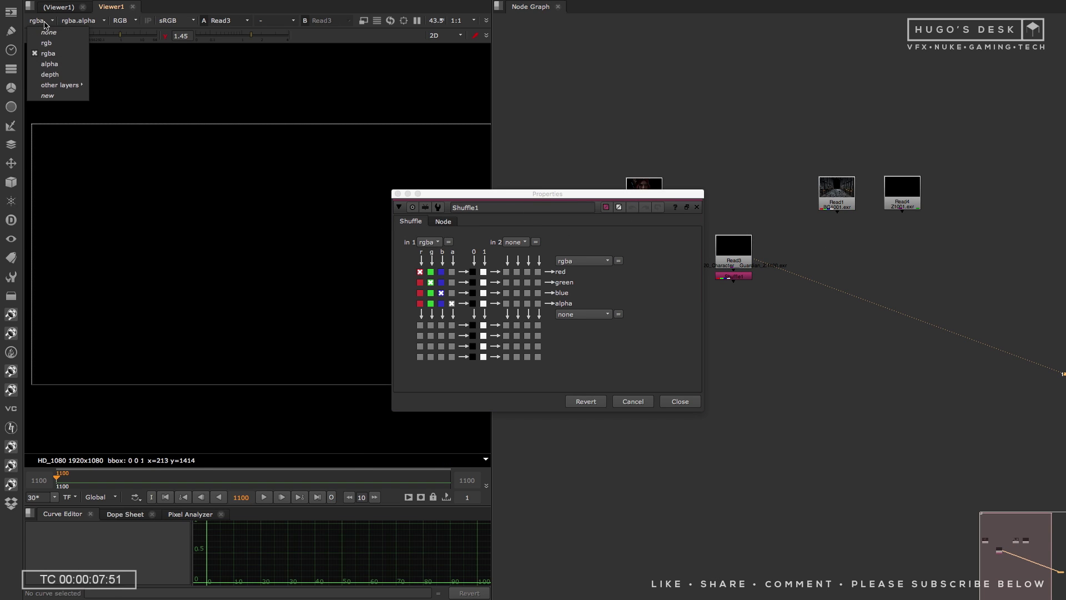
left_click(66, 76)
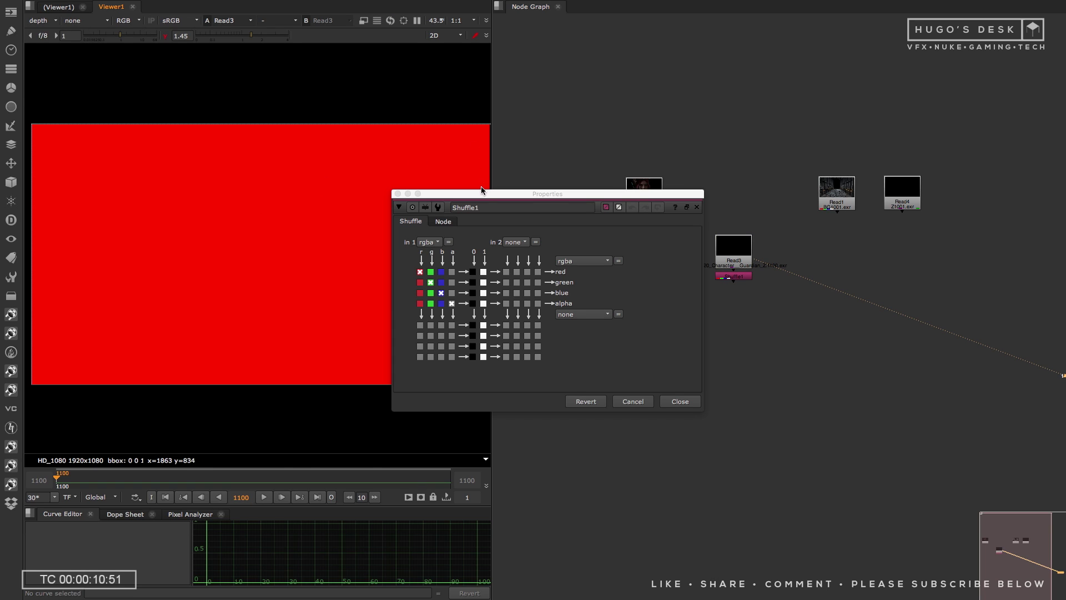
key("space")
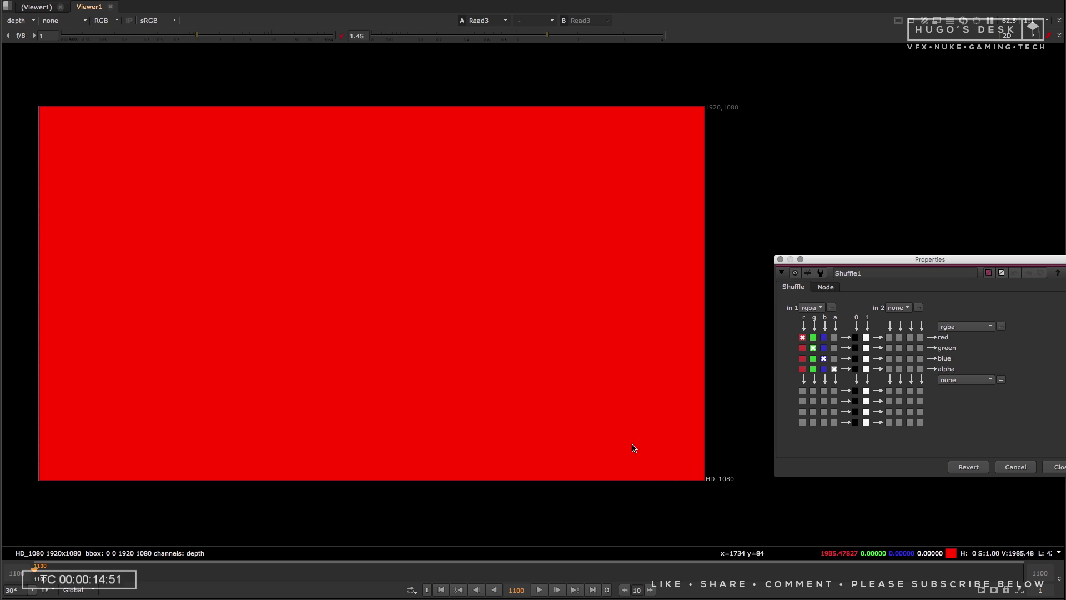
key("space")
- Set the Shuffle's first input to depth, view its output and close its properties
left_click(811, 307)
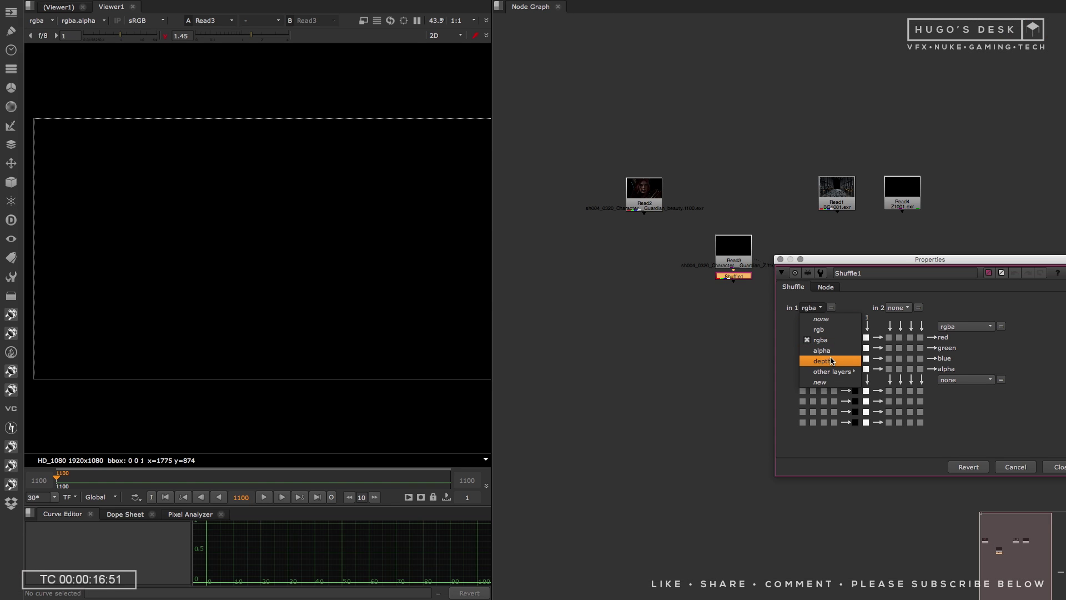
left_click(830, 361)
left_click(743, 278)
key("1")
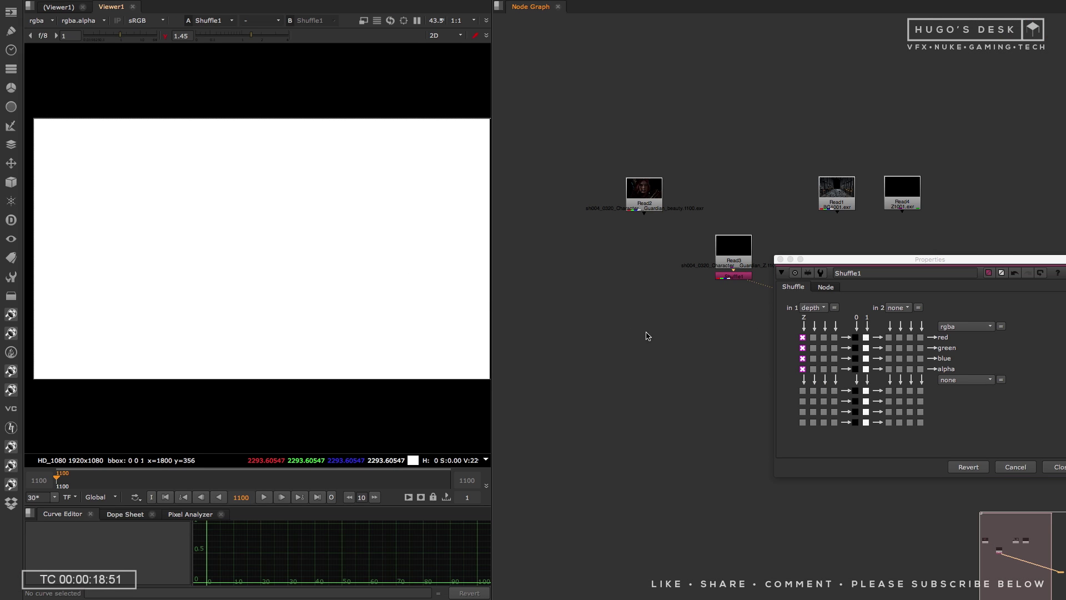
left_click(780, 259)
- Examine the Read2 beauty render up close, from the teal feathers across the face to the shoulder armour
middle_click_drag(368, 298, 674, 239)
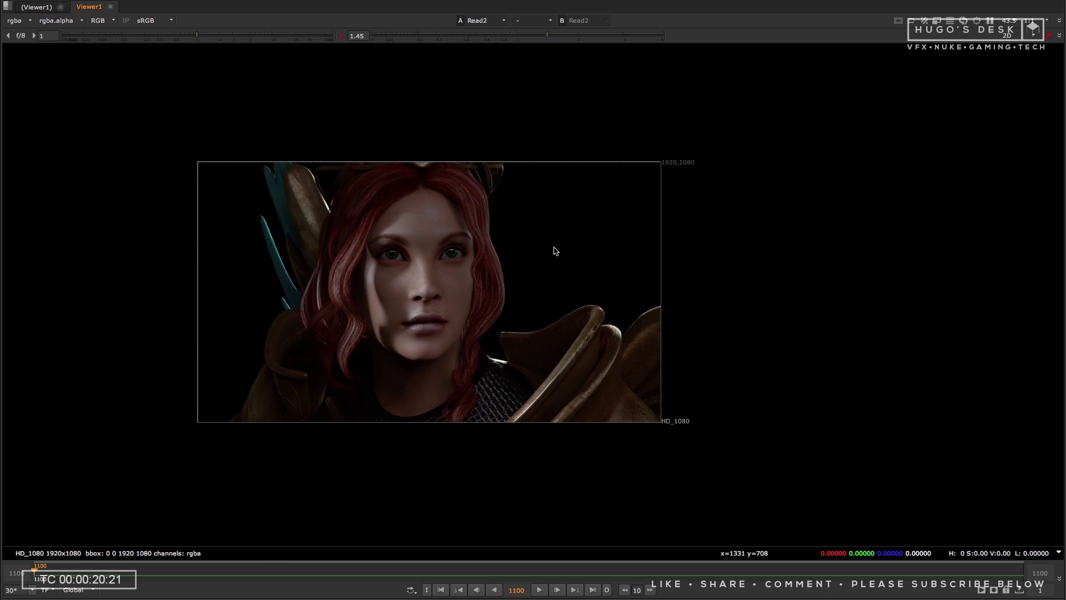
scroll(557, 263, "up", 2)
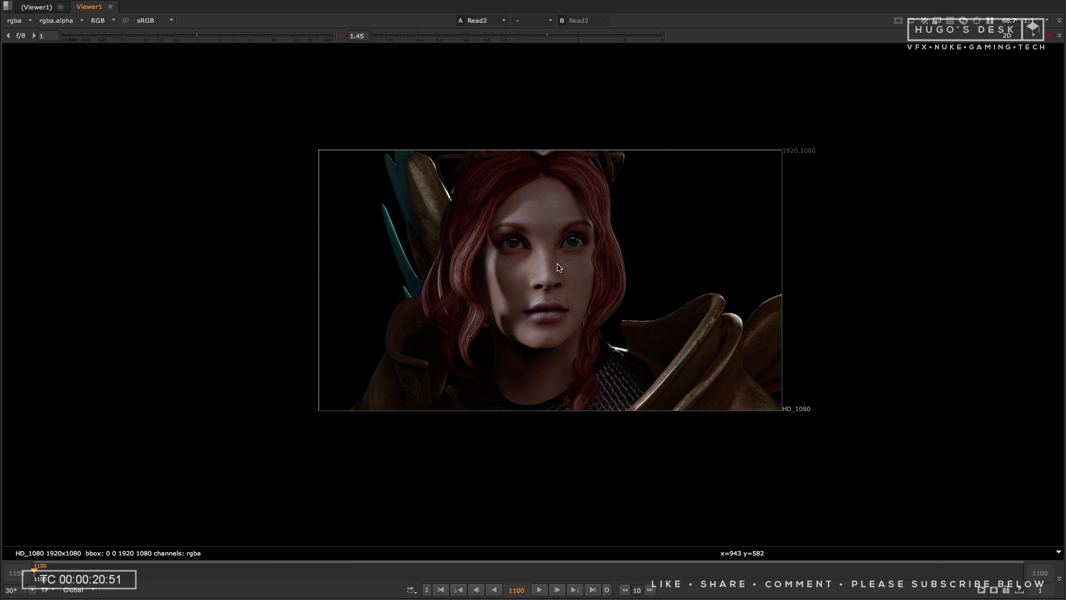
scroll(558, 267, "up", 5)
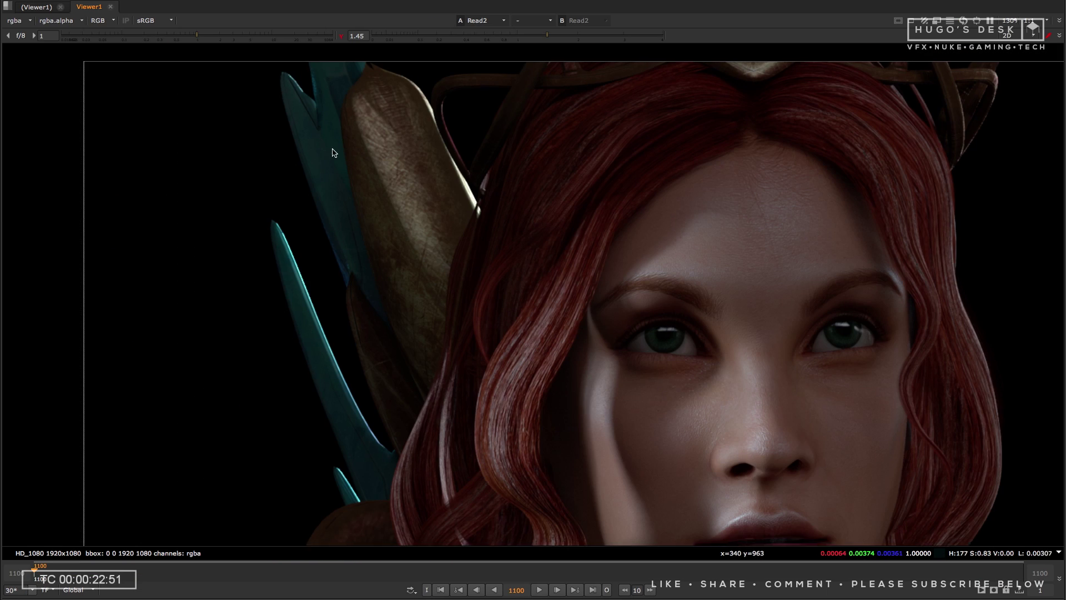
middle_click_drag(332, 149, 337, 163)
middle_click_drag(516, 276, 311, 155)
middle_click_drag(778, 355, 466, 165)
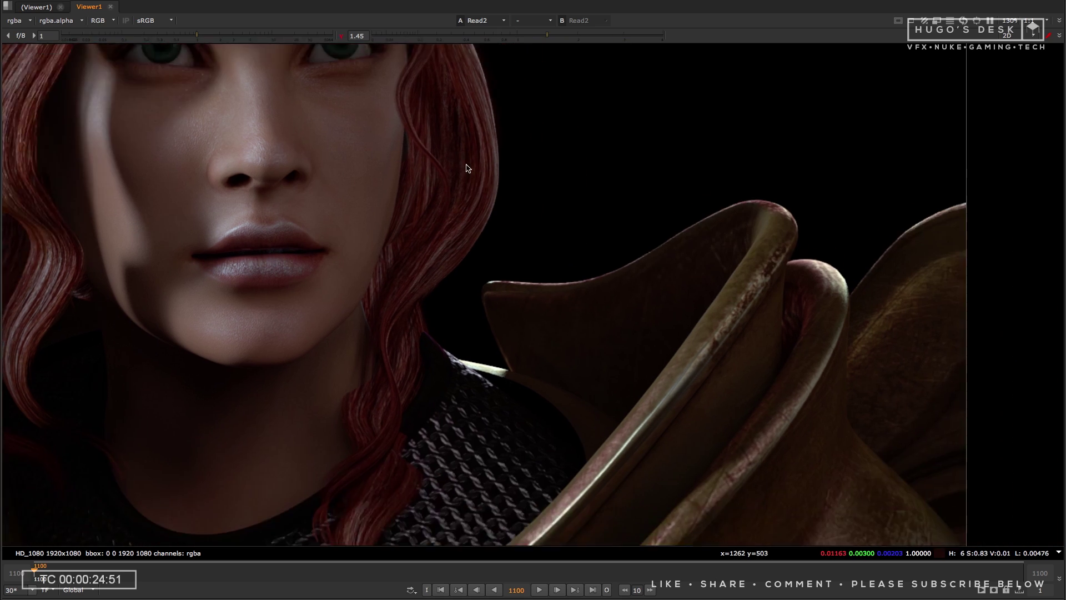
middle_click_drag(708, 393, 560, 243)
key("f")
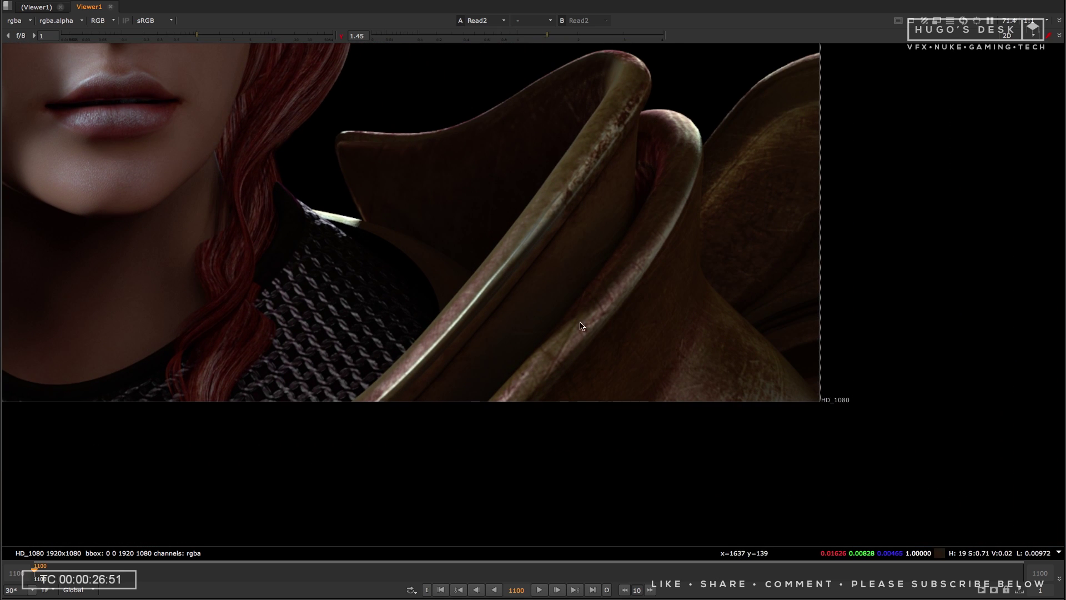
scroll(555, 311, "down", 6)
scroll(622, 350, "up", 1)
key("space")
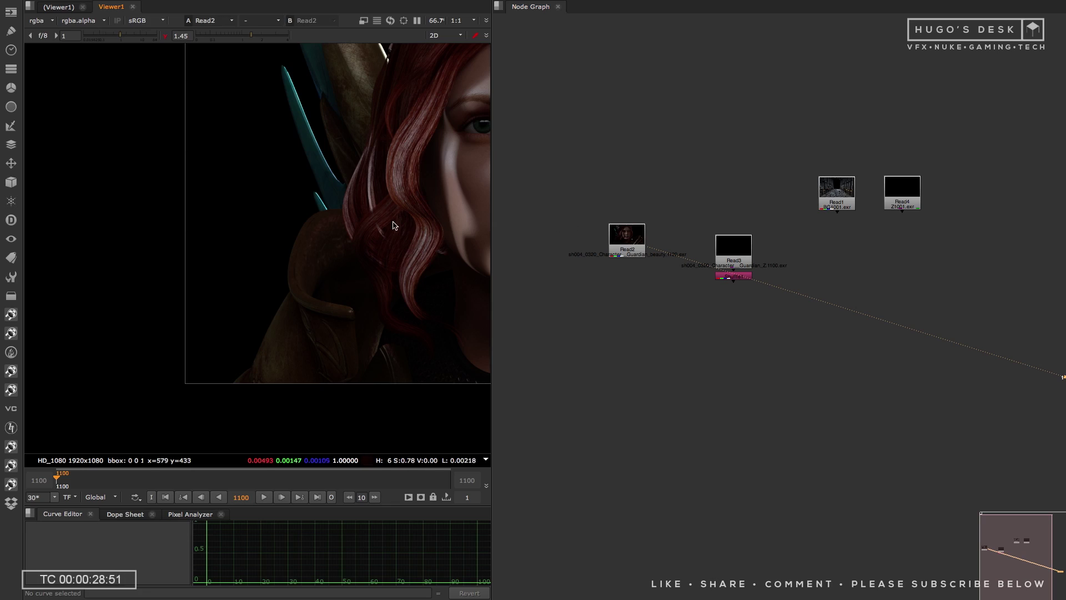
key("f")
- Add a Grade node after the Shuffle and move its properties clear of the viewer
left_click(738, 286)
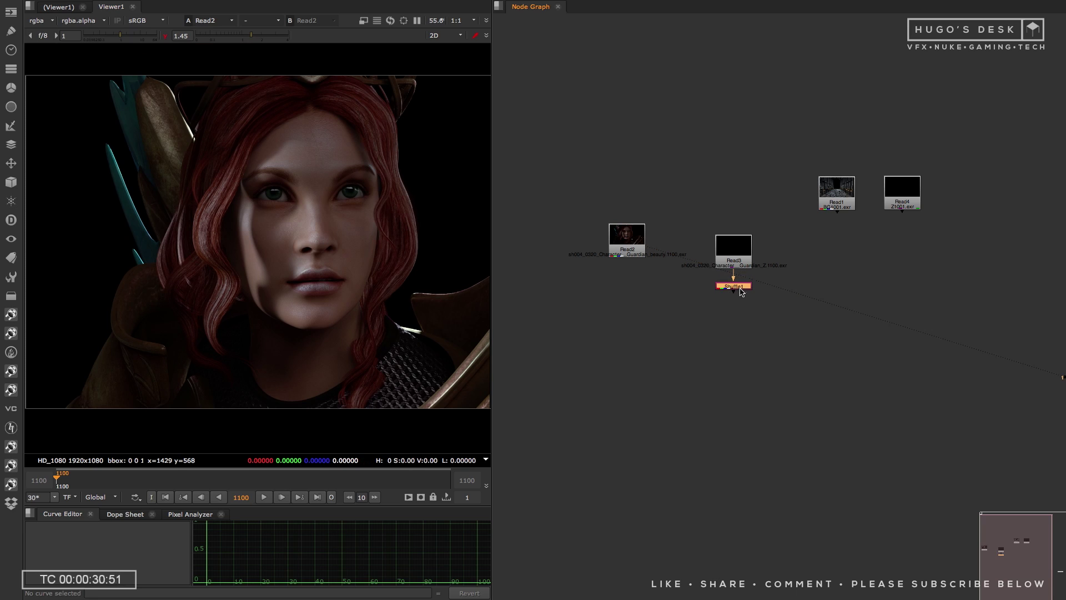
key("1")
key("g")
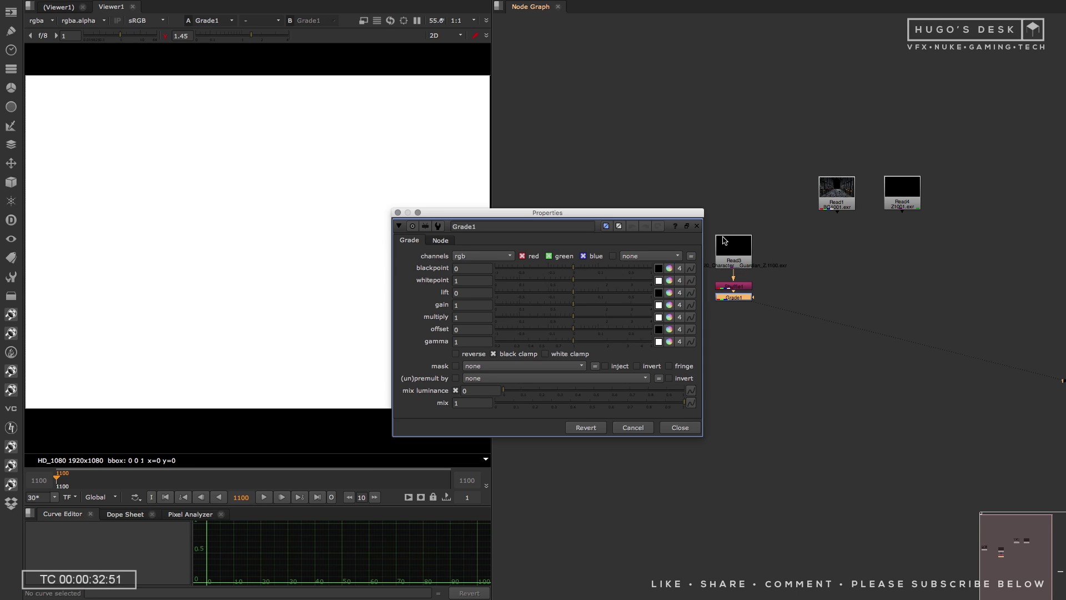
left_click_drag(489, 222, 769, 269)
- Sample the farthest feather tip on the beauty render, read its depth from the Shuffle, and set the Grade's blackpoint to 3108
key("2")
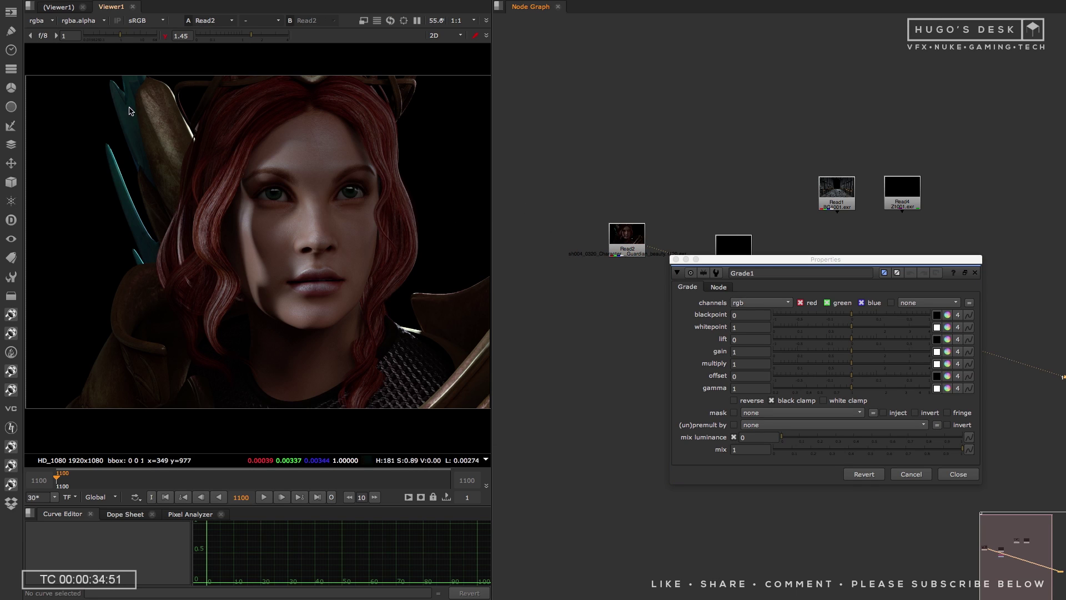
left_click_drag(112, 156, 114, 163, "ctrl+shift")
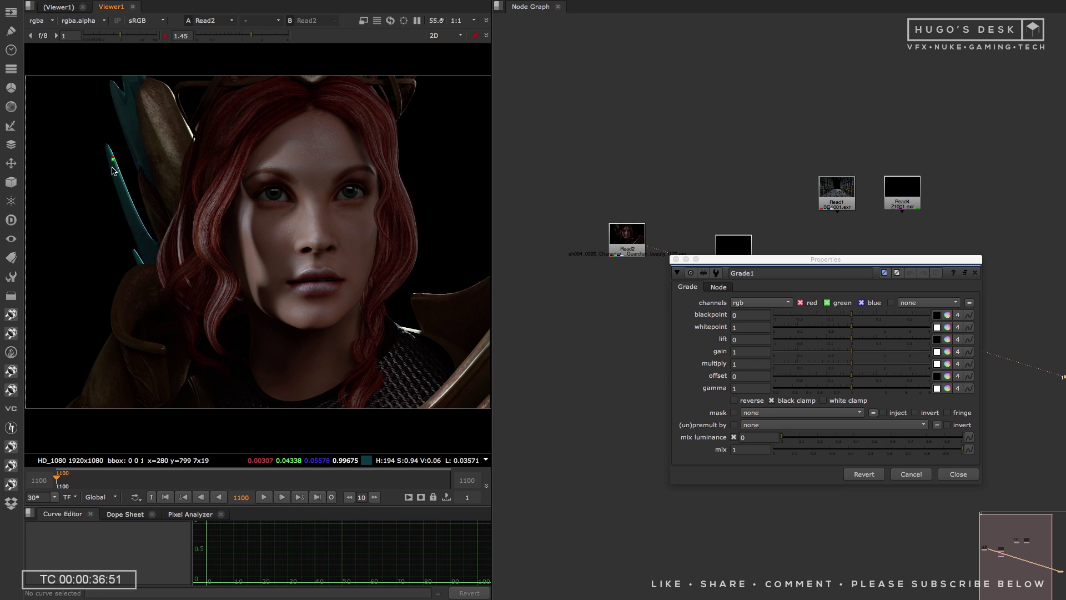
scroll(113, 170, "up", 4)
middle_click_drag(766, 223, 748, 112)
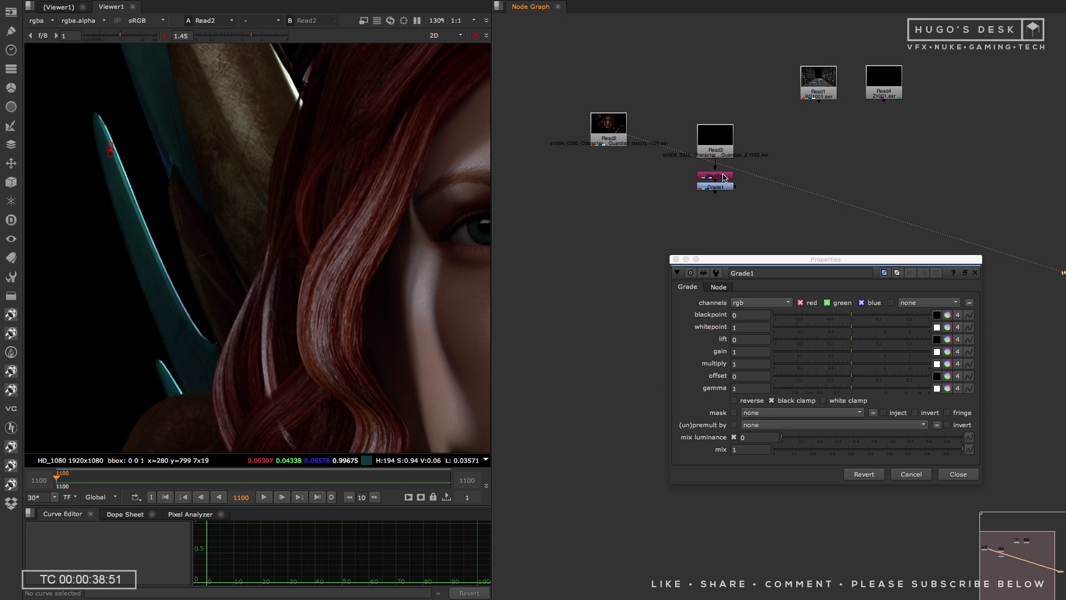
left_click(714, 176)
key("1")
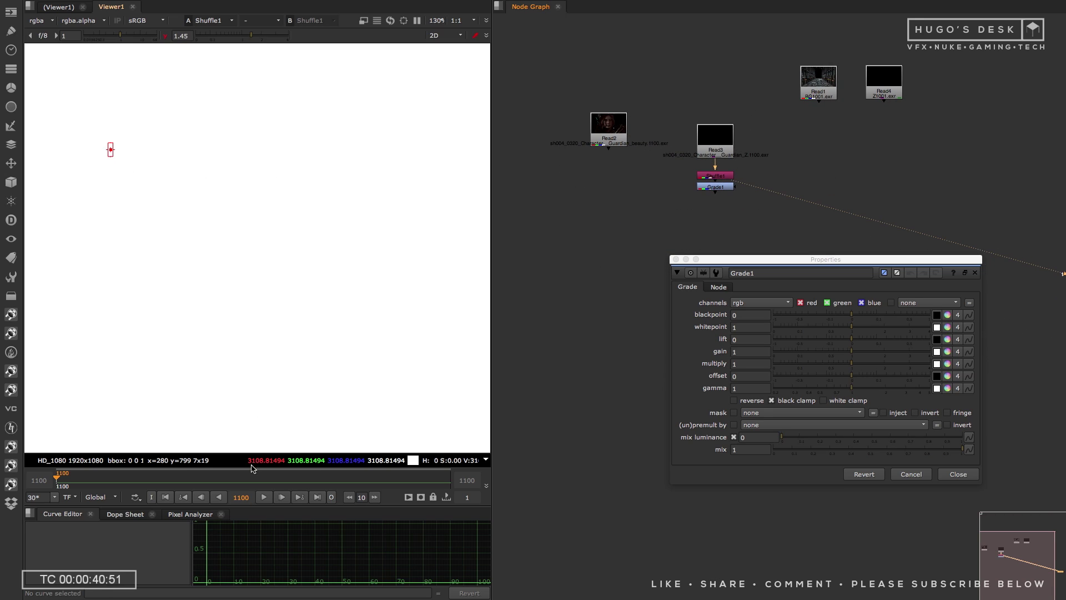
left_click(747, 315)
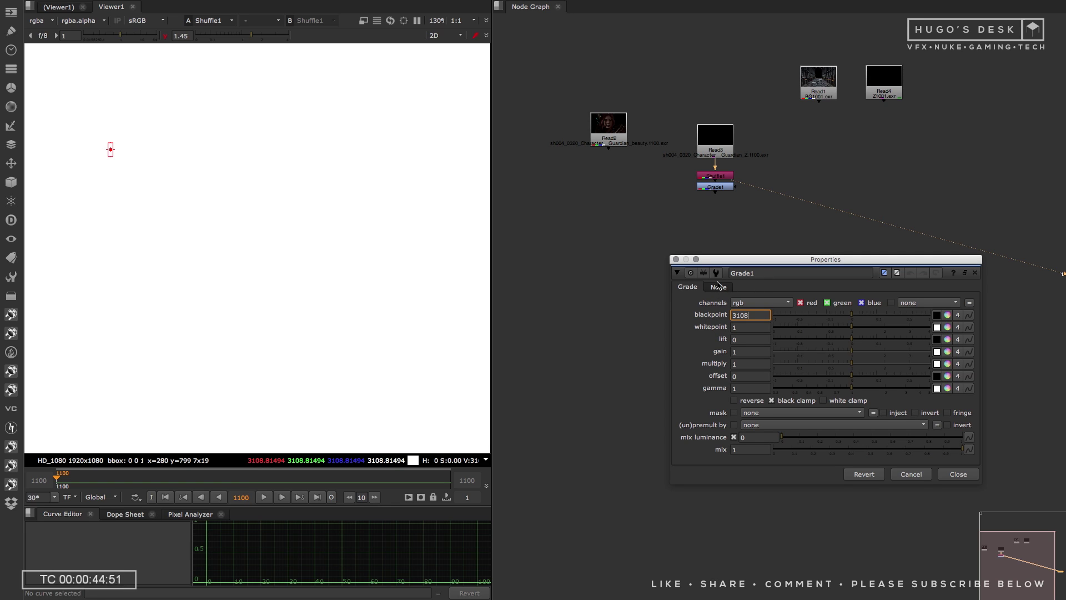
- Return to the beauty render and sample a small region on the shoulder armour edge closest to camera
left_click(609, 126)
key("1")
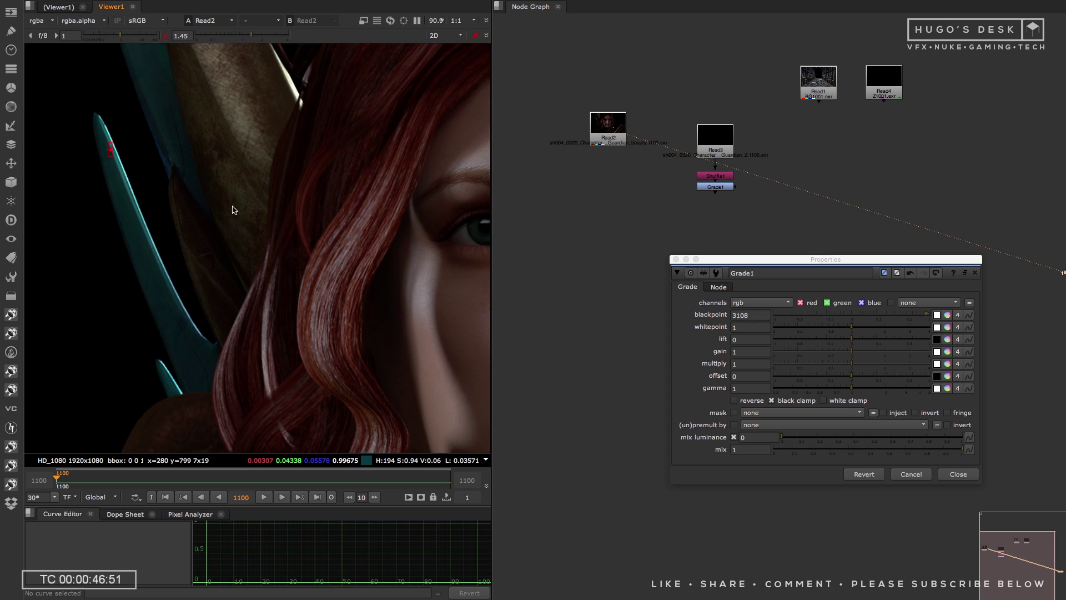
scroll(309, 277, "down", 5)
scroll(324, 289, "up", 4)
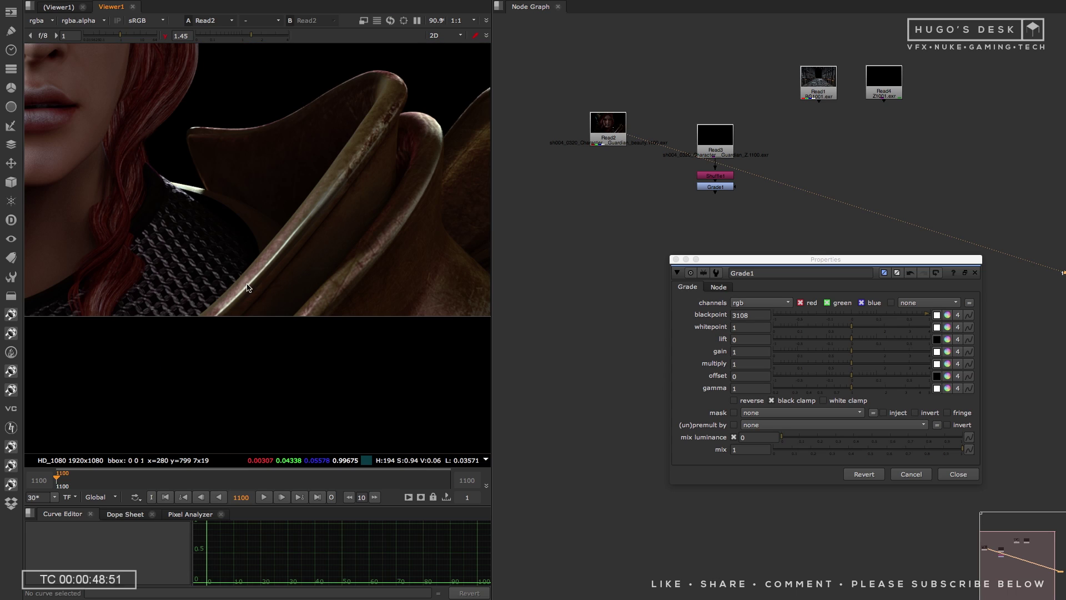
middle_click_drag(390, 268, 328, 260)
left_click_drag(278, 277, 285, 269, "shift+super")
left_click_drag(211, 246, 219, 238, "shift+super")
left_click_drag(275, 282, 283, 270, "shift+super")
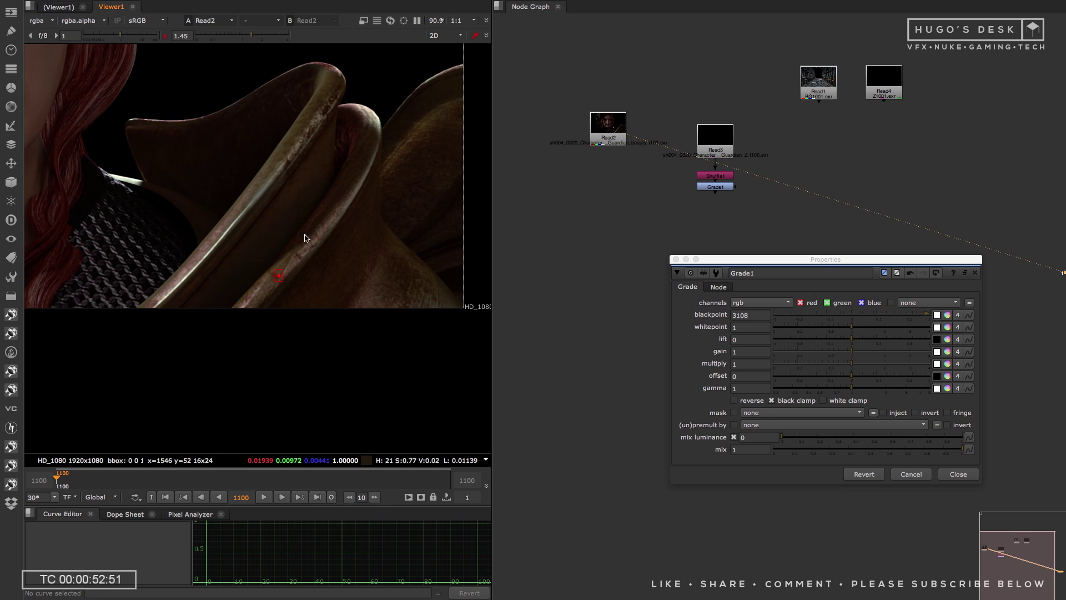
- Pick the depth at the sampled armour spot on the Shuffle output and set the Grade's whitepoint to 1873
scroll(299, 271, "up", 1)
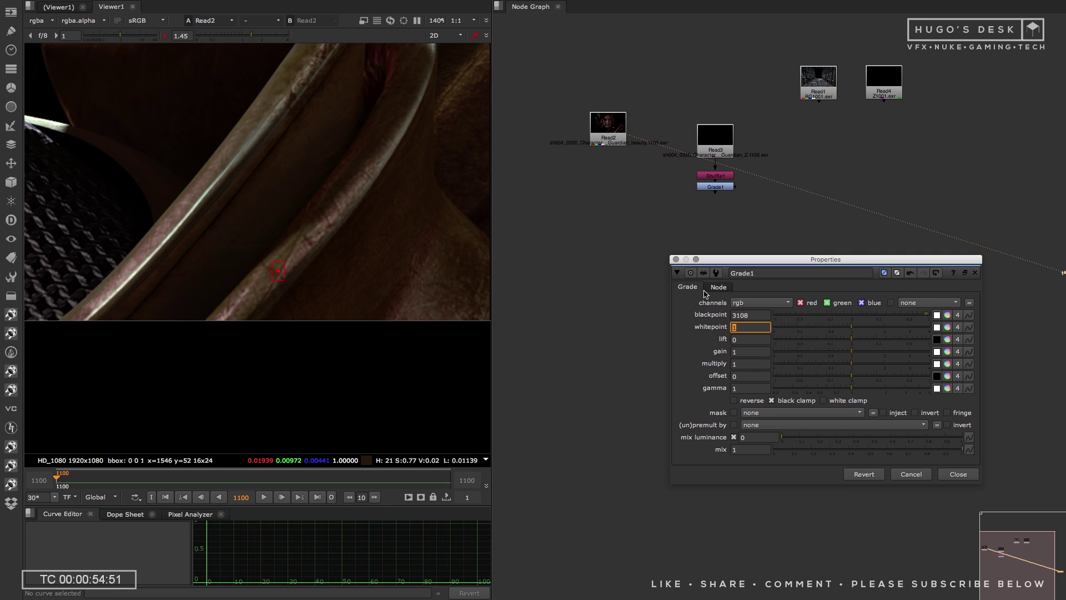
key("1")
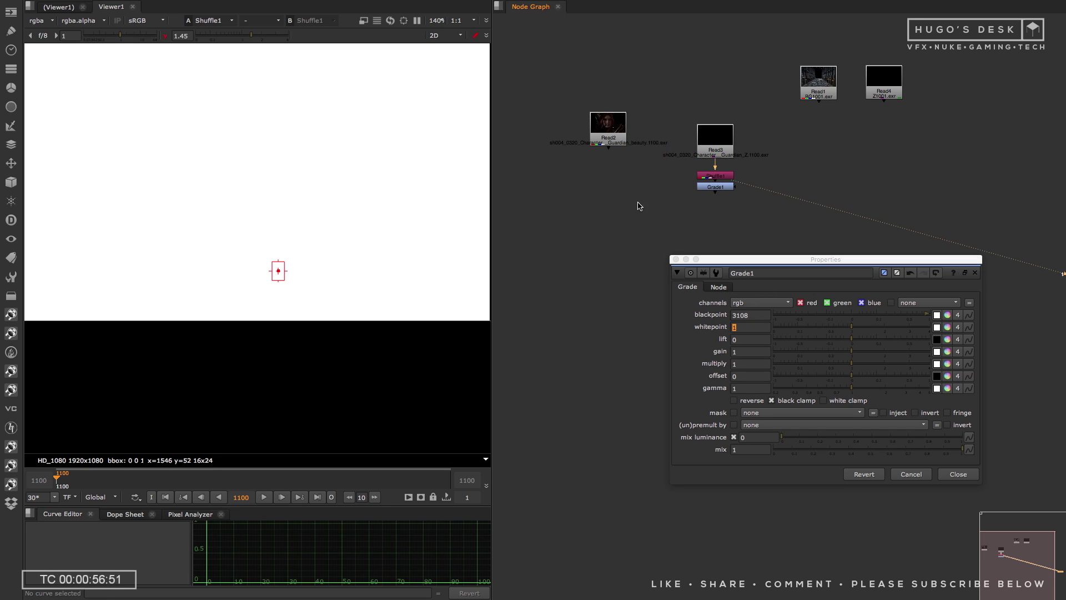
mouse_move(285, 265)
left_mouse_down("super")
mouse_move(292, 258)
mouse_move(278, 268)
left_mouse_up("super")
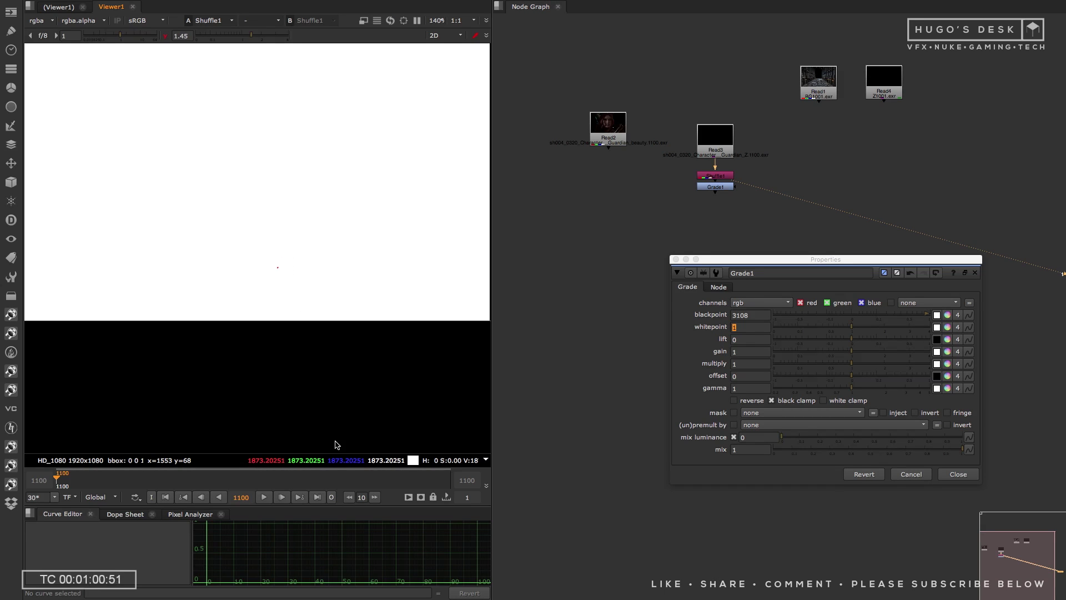
left_click(692, 288)
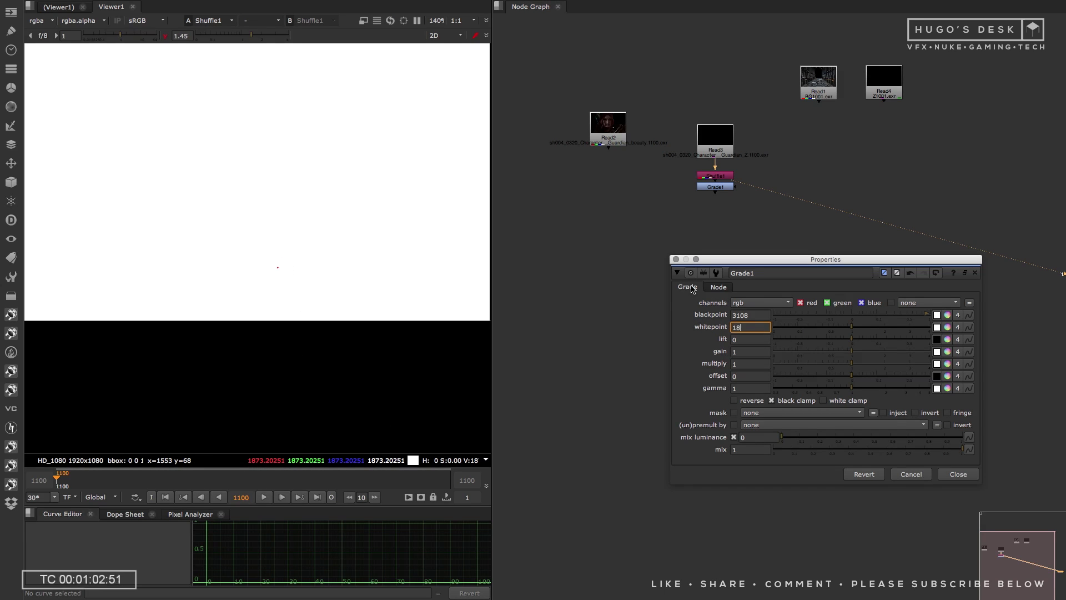
left_click(696, 237)
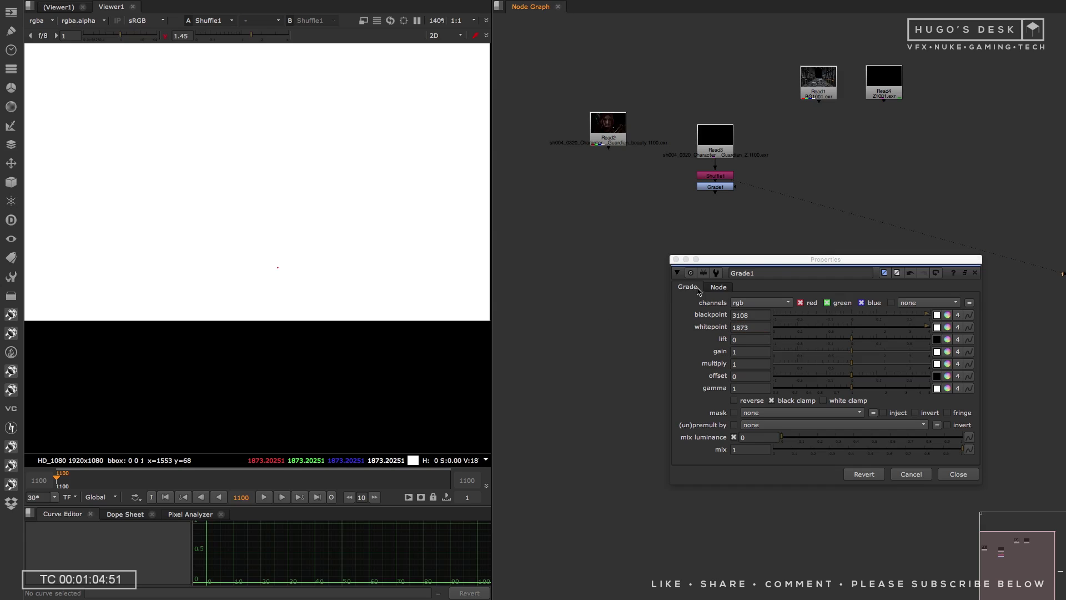
- View the Grade output full screen with its properties closed and examine the depth falloff from feathers to armour
left_click(722, 187)
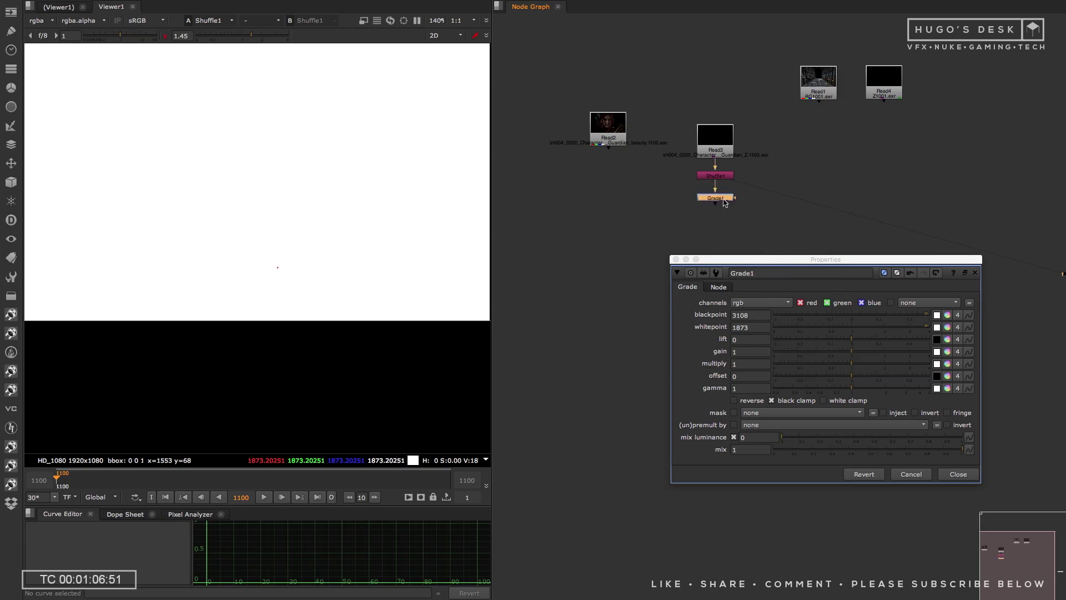
key("1")
scroll(333, 261, "down", 5)
key("space")
left_click(676, 259)
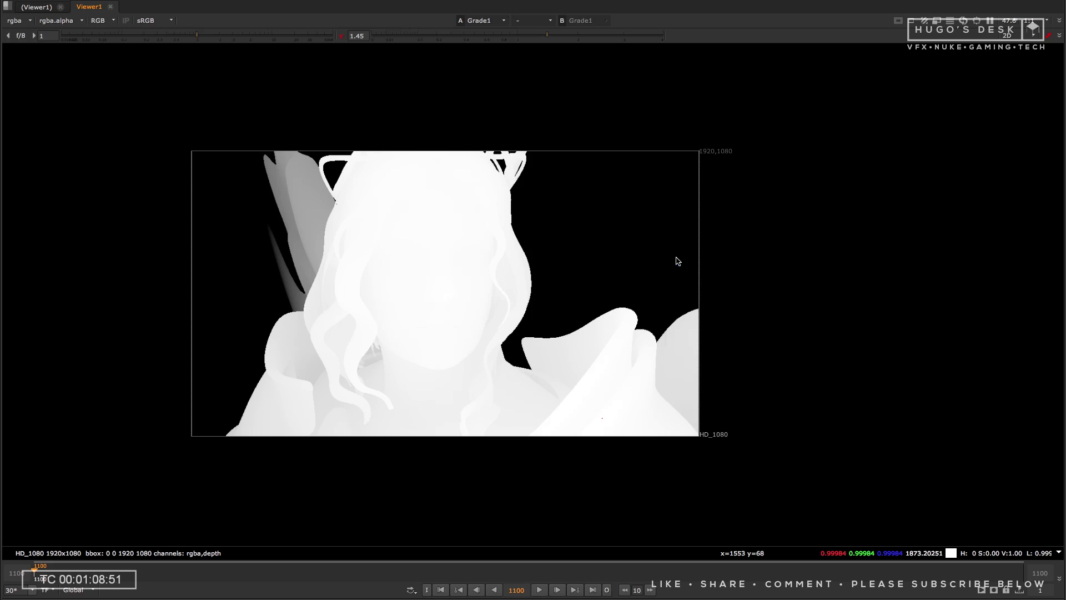
scroll(559, 292, "up", 5)
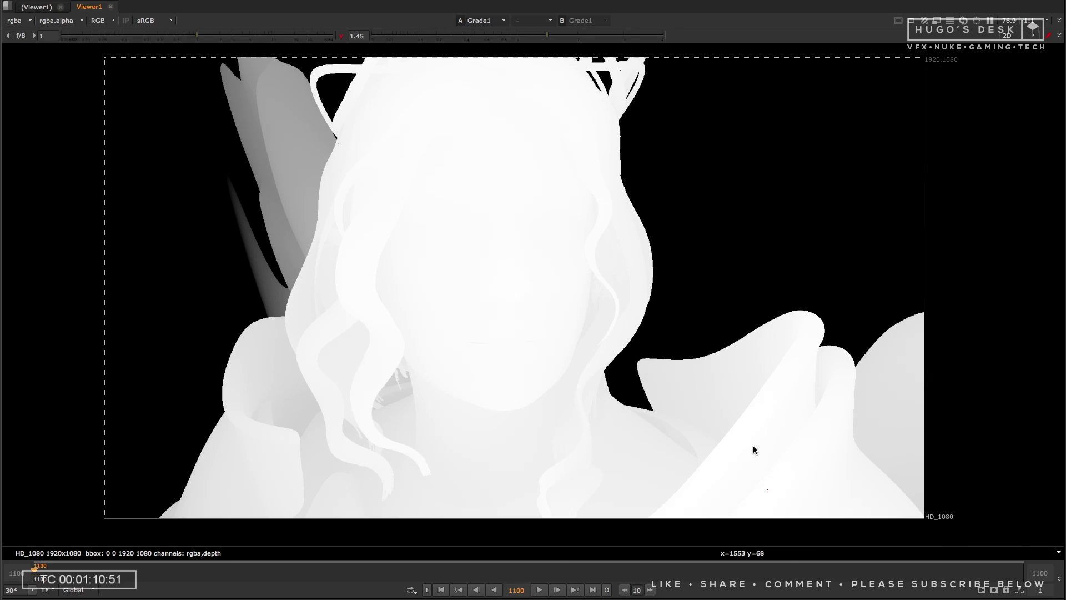
middle_click_drag(285, 163, 284, 187)
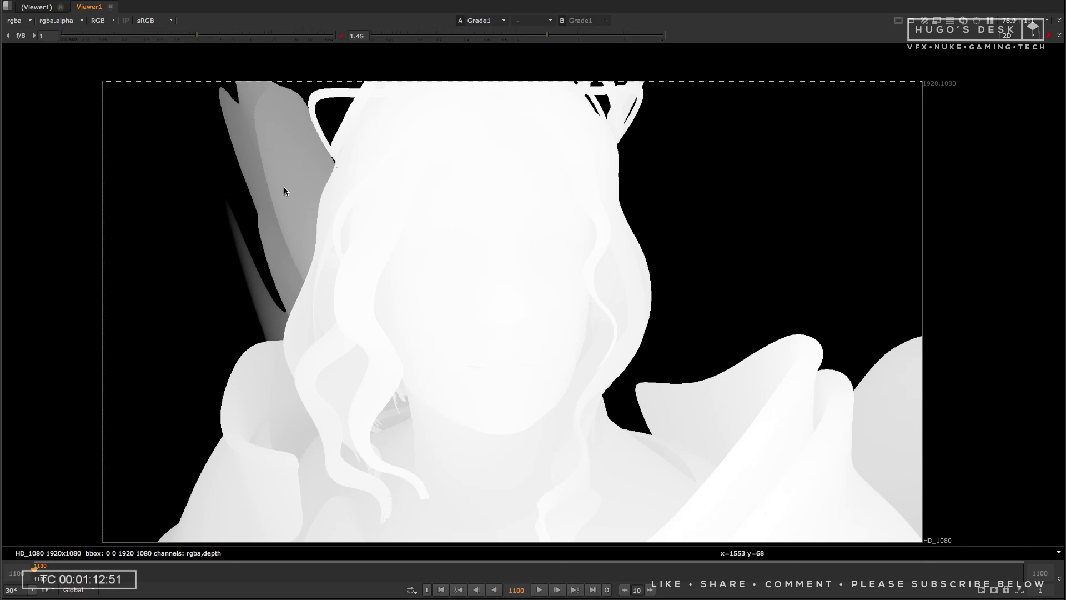
scroll(405, 251, "up", 2)
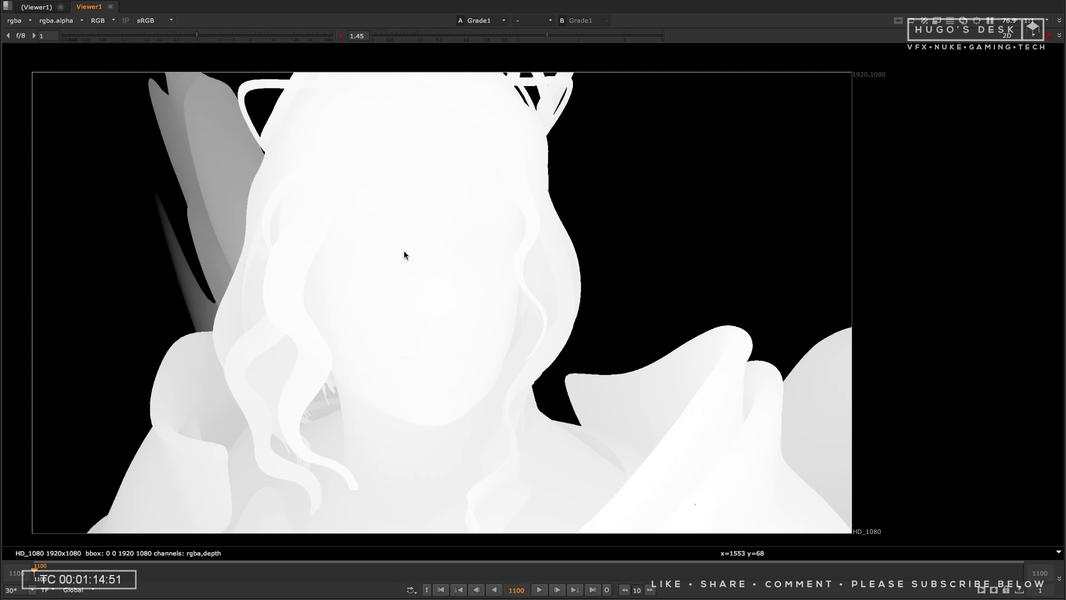
- Leave the full-screen view and widen the viewer beside the node graph, reframing the depth image
key("space")
scroll(295, 252, "down", 3)
scroll(279, 270, "down", 1)
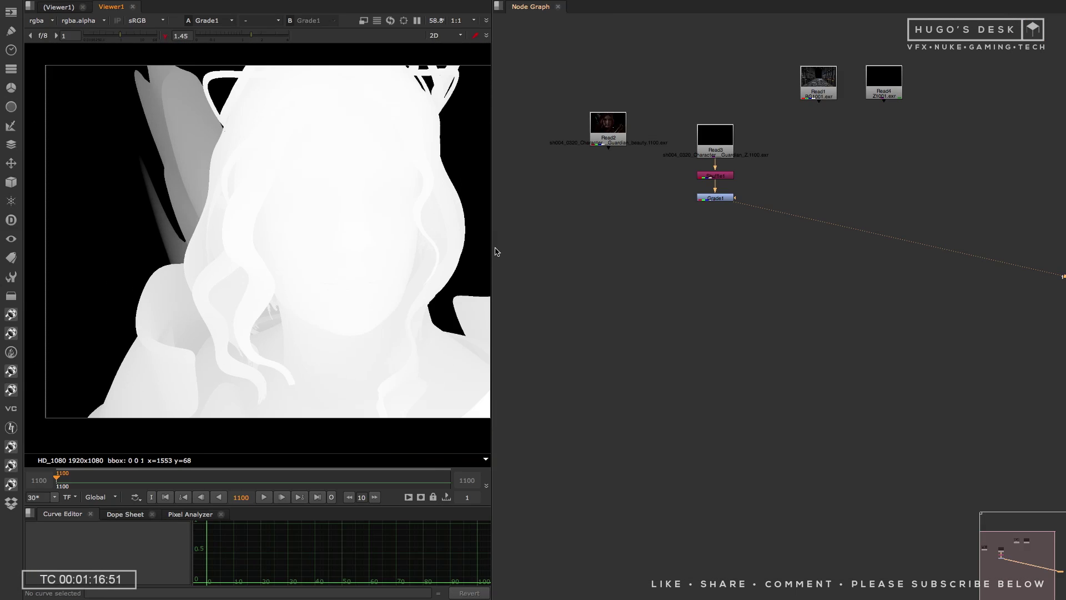
left_click_drag(493, 230, 590, 222)
scroll(413, 209, "down", 1)
middle_click_drag(401, 219, 384, 220)
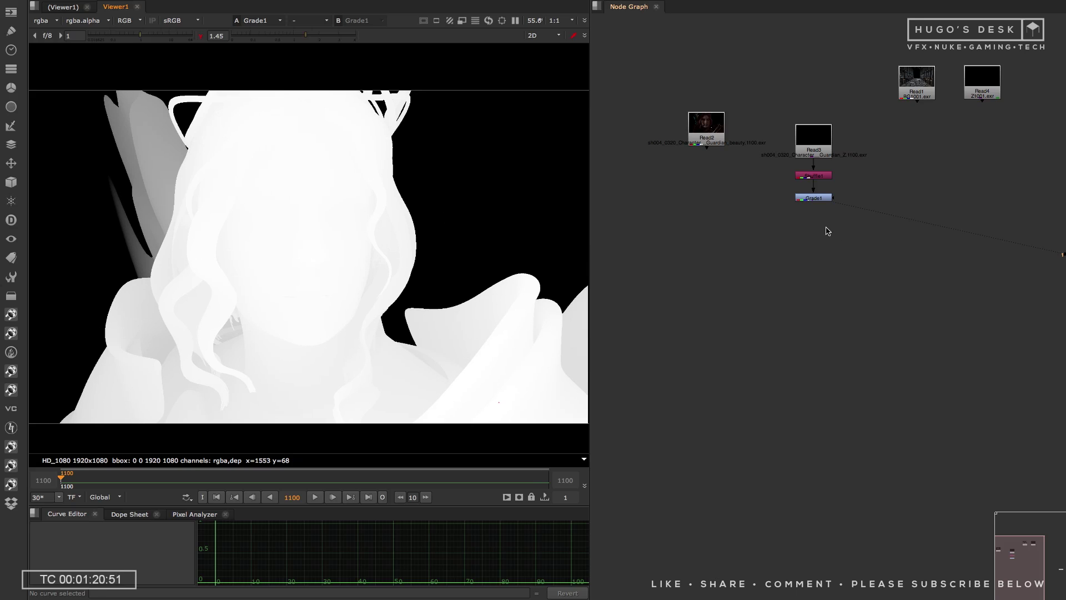
- Raise the Grade's blackpoint to 3178 so the farthest feather tips are included in the depth range
double_click(818, 198)
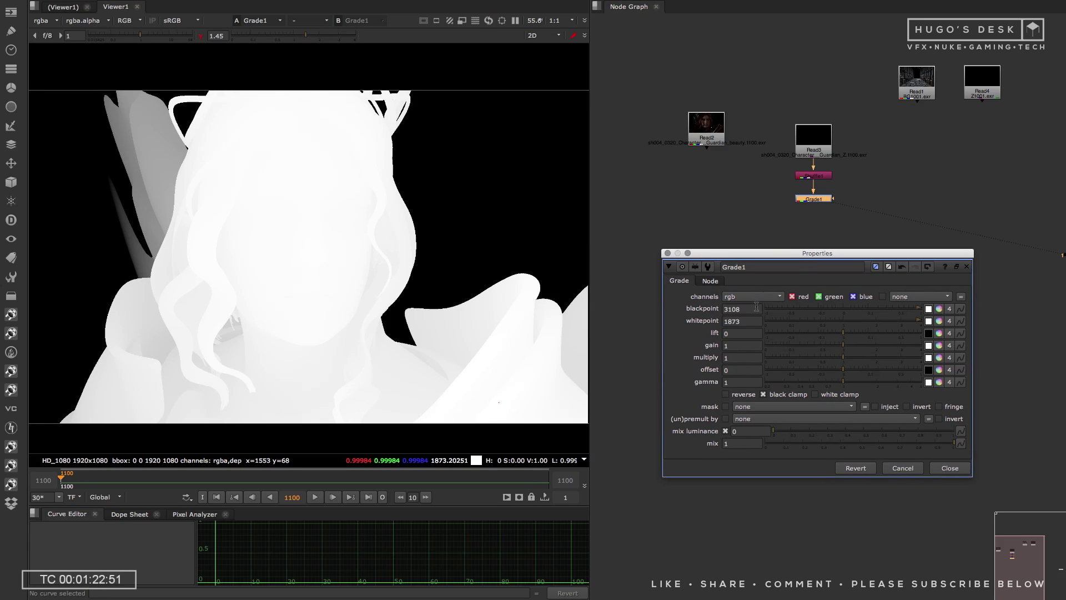
left_click(731, 309)
key("Up")
key("Up")
key("Up")
key("Up")
key("Up")
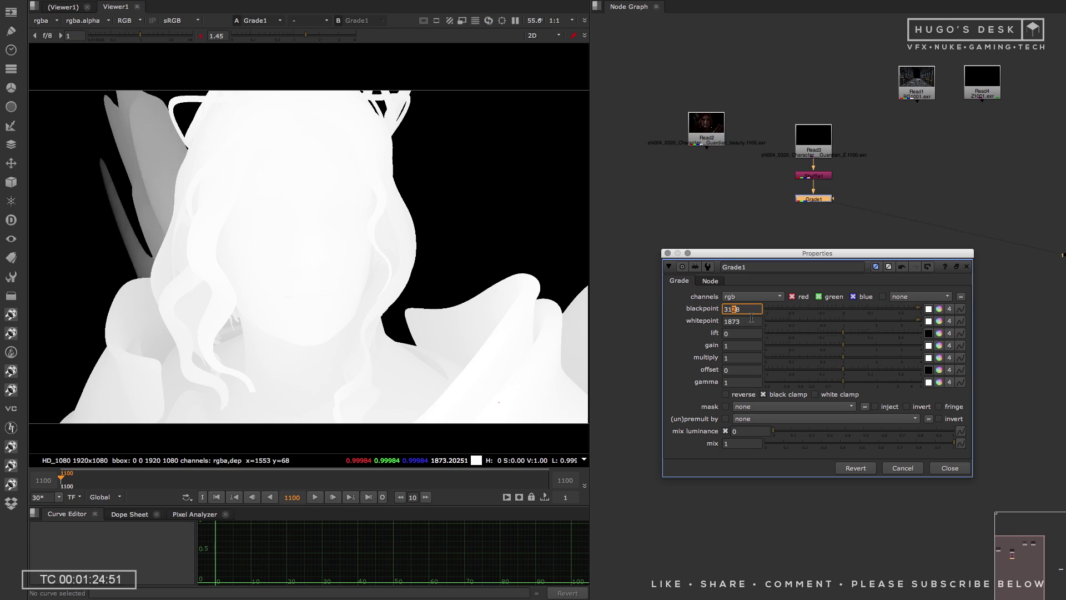
key("Down")
key("Down")
key("Up")
key("Up")
key("Up")
key("Up")
key("Up")
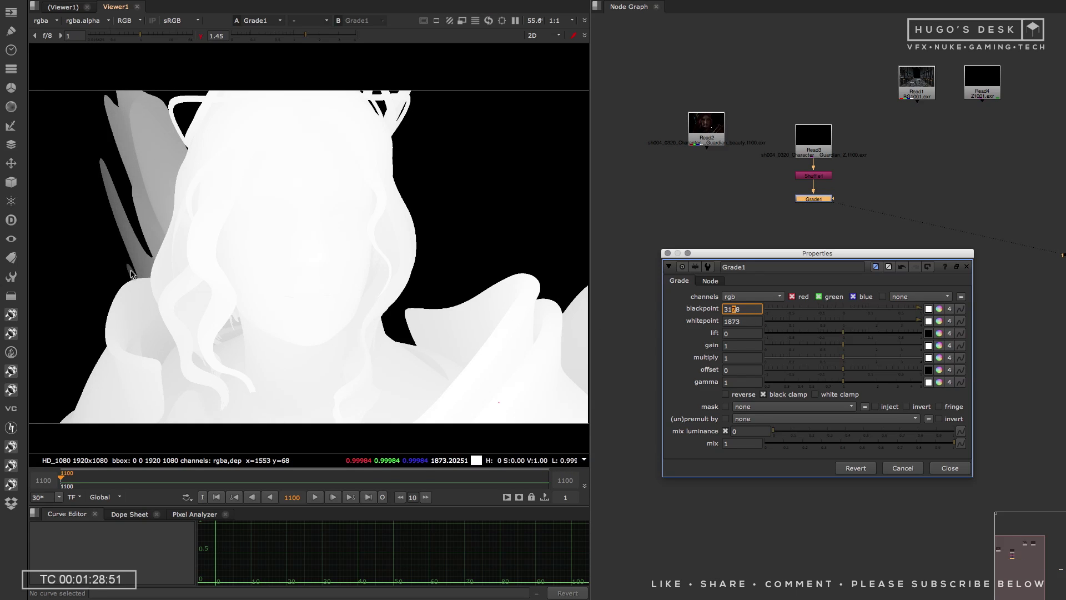
- Sample the nearest shoulder armour edge, set the Grade's whitepoint to 1902, and close its properties
left_click_drag(468, 400, 476, 390, "ctrl")
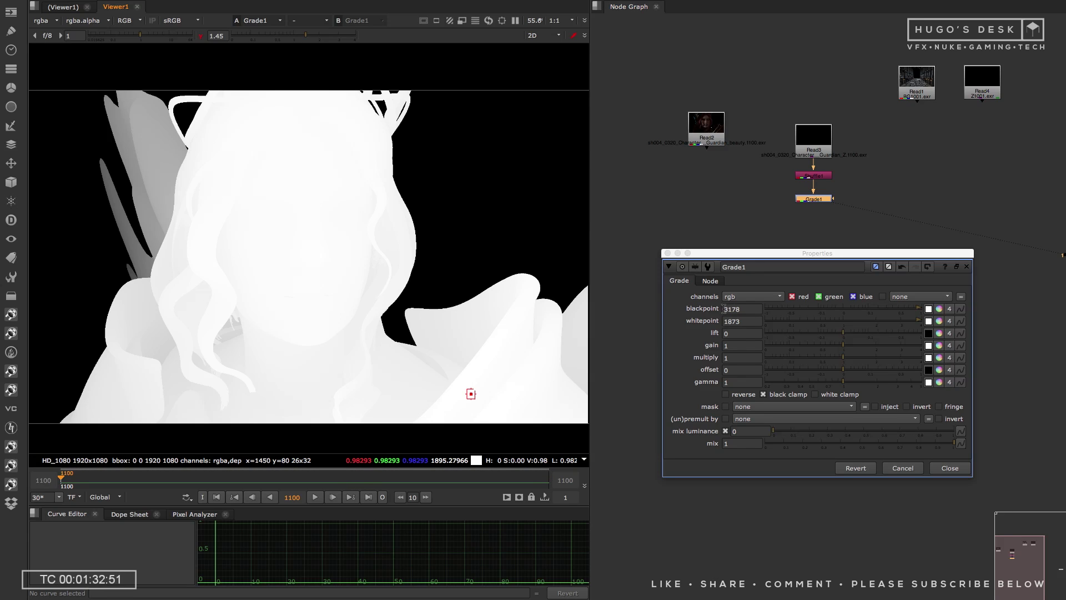
left_click(740, 322)
key("Up")
key("Up")
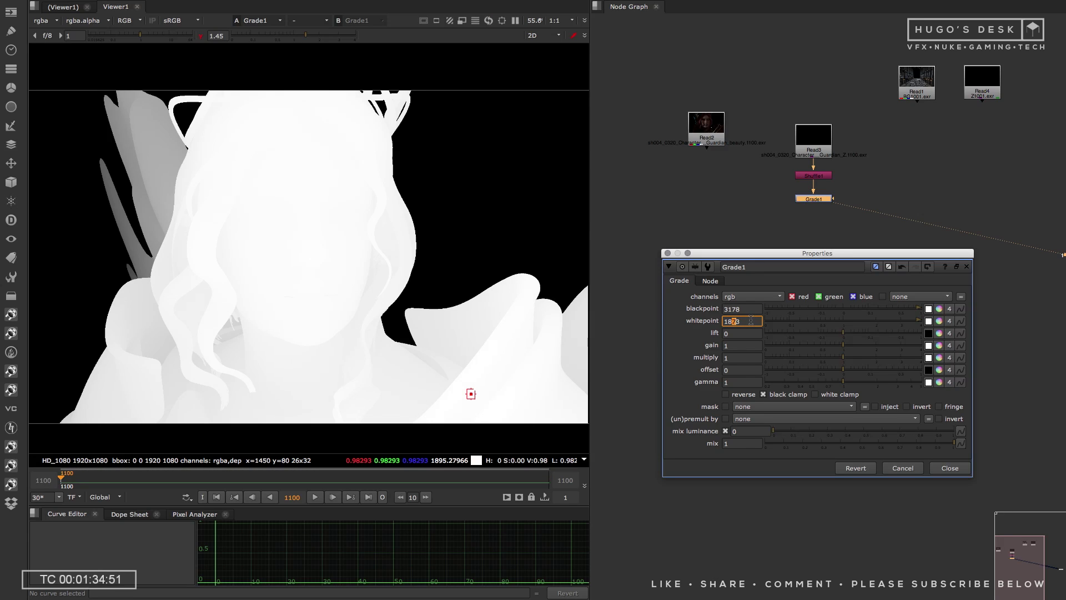
key("Up")
key("Down")
key("Right")
key("Down")
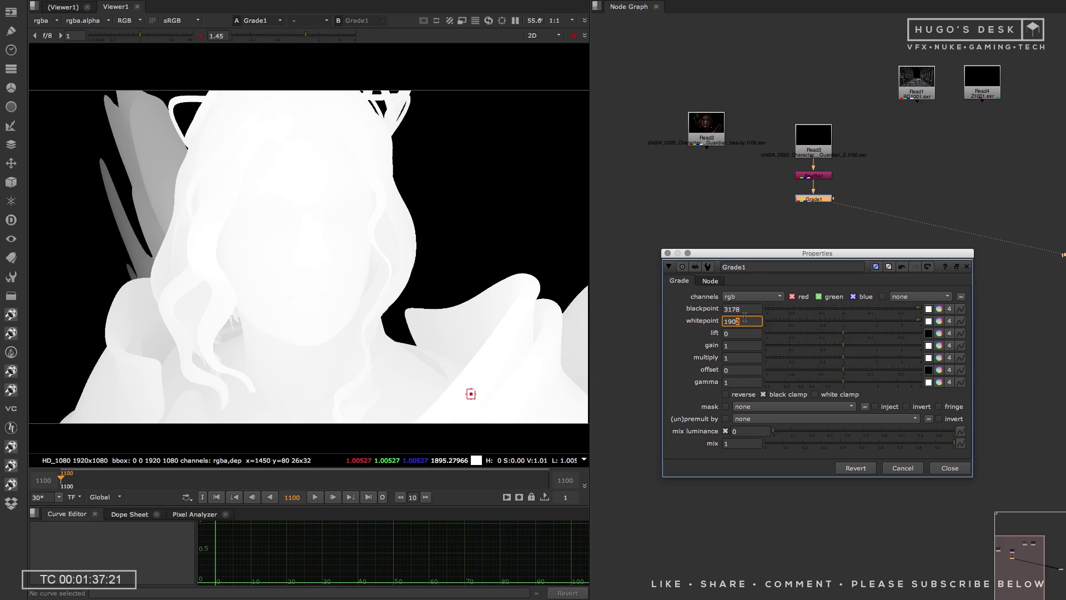
left_click(668, 254)
- Add a Clamp node below the Grade with minimum 0 and maximum 1, and close its properties
left_click(814, 199)
key("Tab")
type("cl")
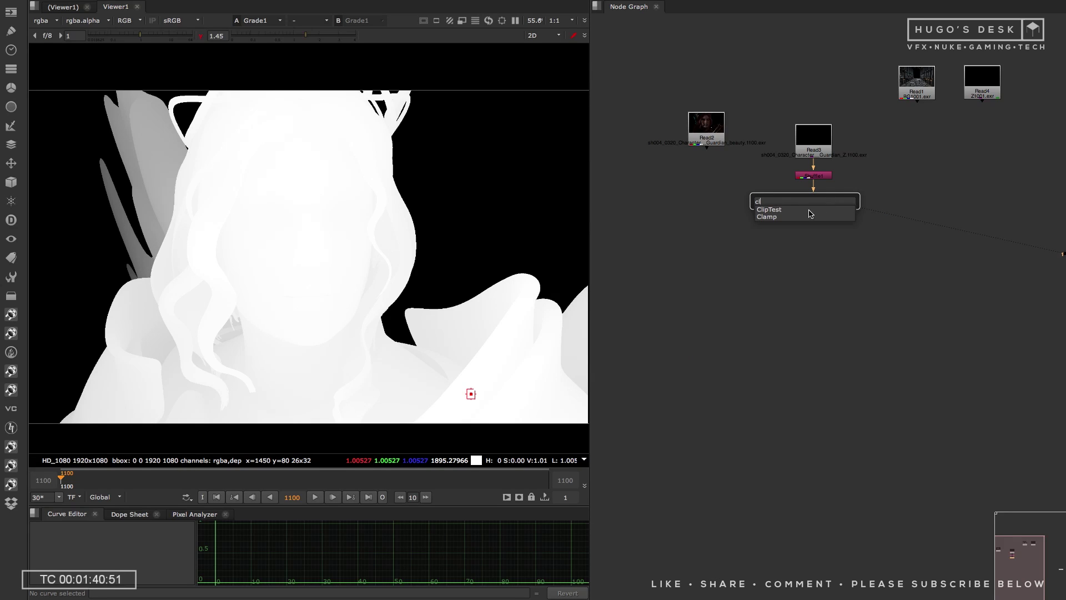
left_click(778, 217)
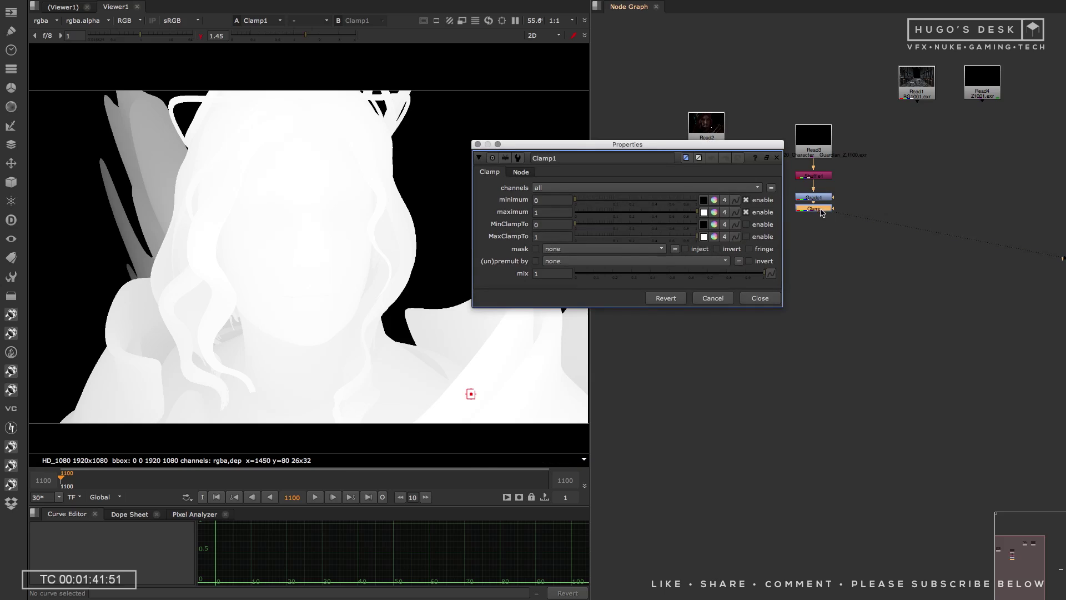
double_click(541, 211)
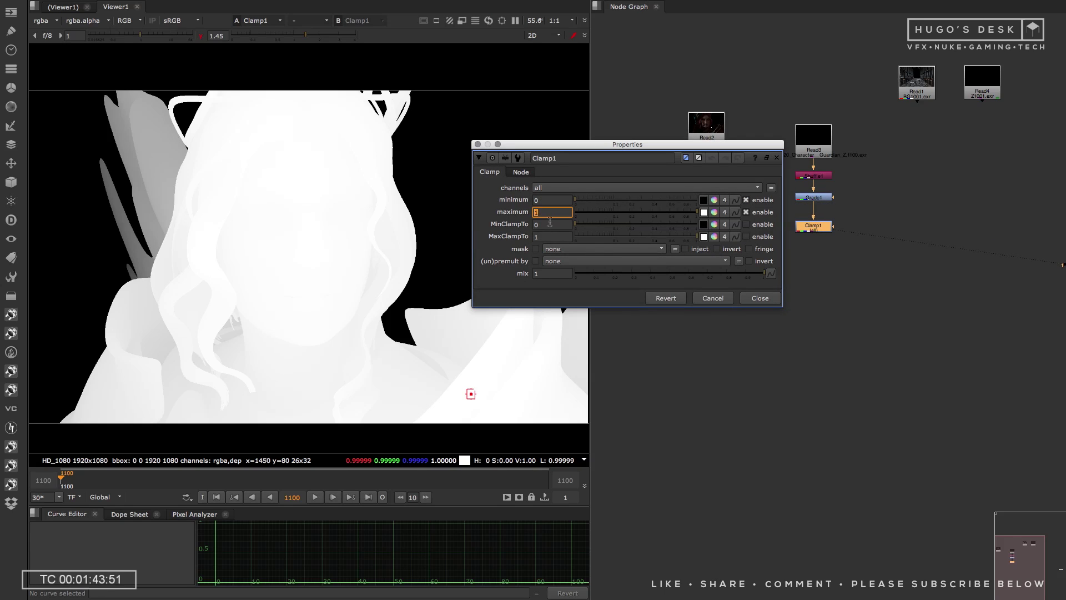
left_click(772, 304)
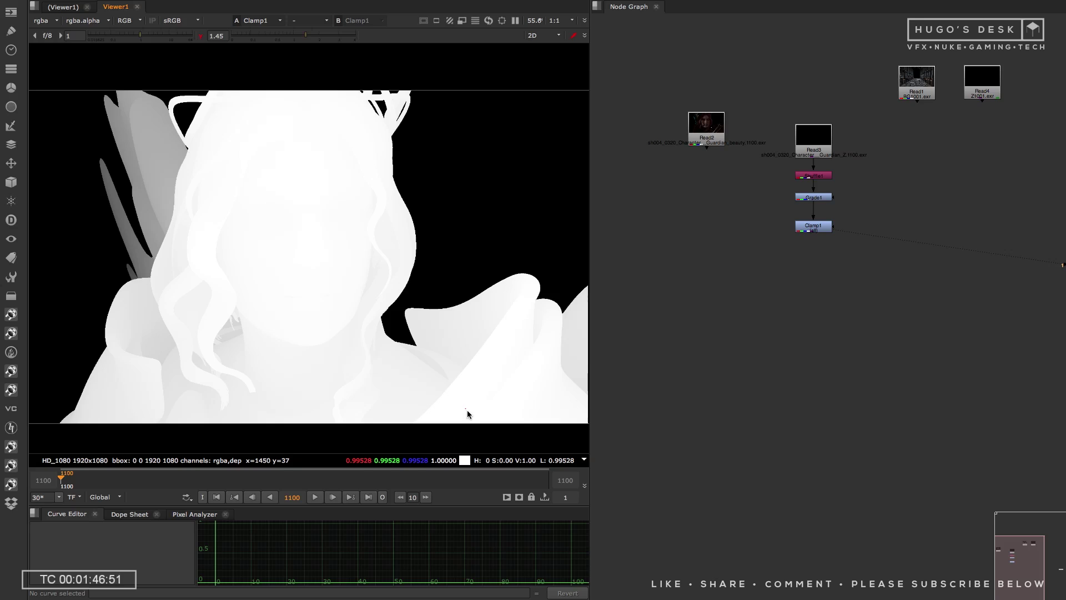
left_click(830, 226)
left_click(867, 131)
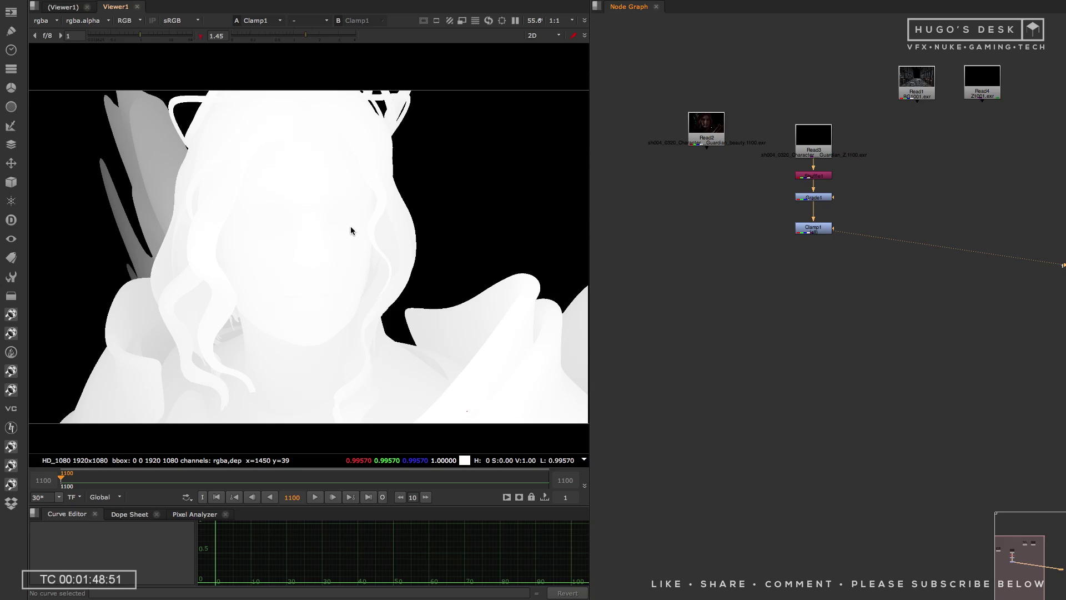
- Move the beauty Read node lower in the graph and add a Copy node beneath it
left_click_drag(711, 127, 663, 230)
left_click(703, 319)
key("Tab")
type("co")
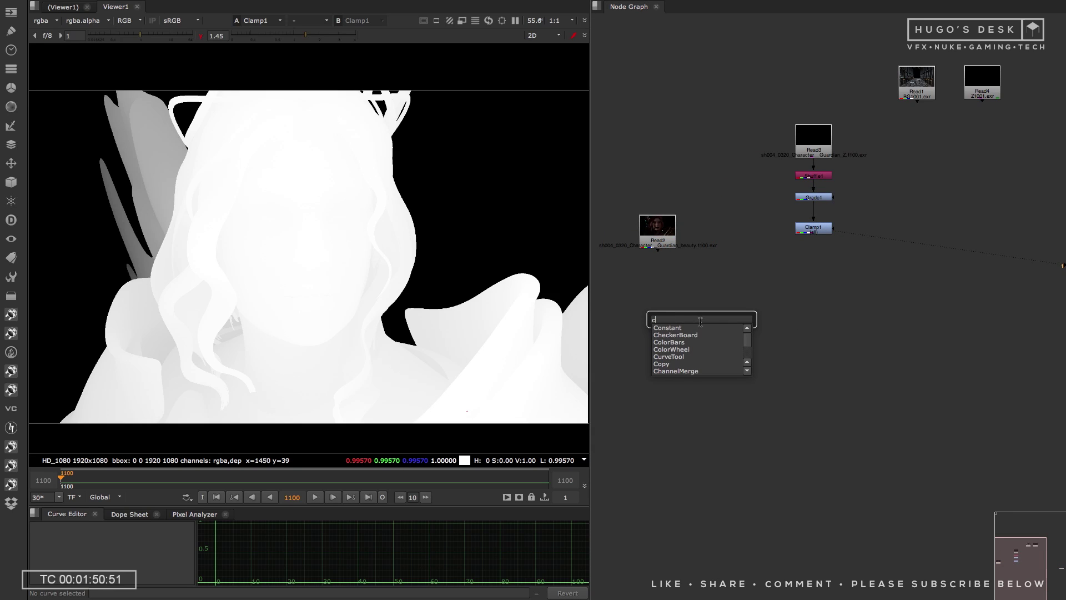
left_click(668, 350)
left_click(673, 249)
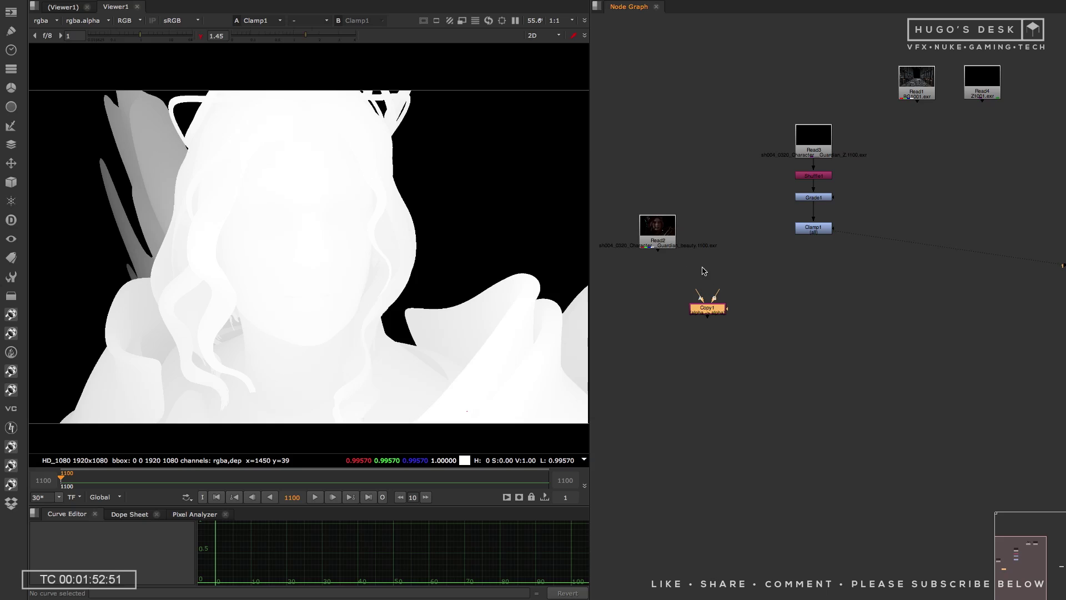
- Connect the Copy node's B input to the beauty Read and its A input to the Clamp through a Dot, and view it
left_click_drag(695, 286, 665, 239)
left_click_drag(665, 239, 703, 226)
left_click_drag(719, 311, 707, 311)
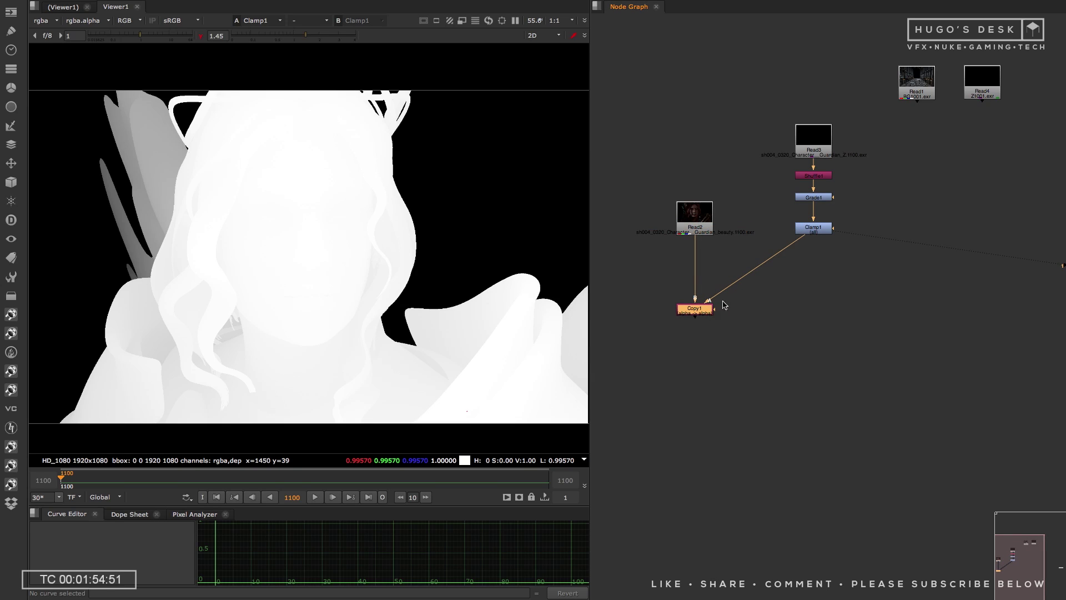
left_click_drag(756, 268, 813, 309, "ctrl")
key("1")
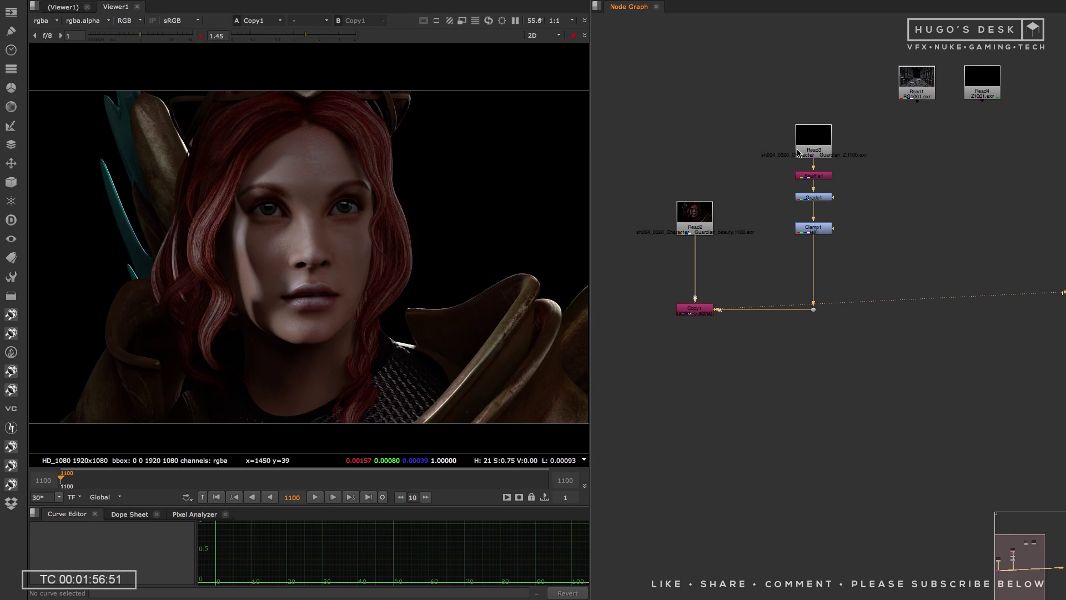
- Set the Copy node to copy rgba.red to depth.Z, and close its properties
double_click(704, 312)
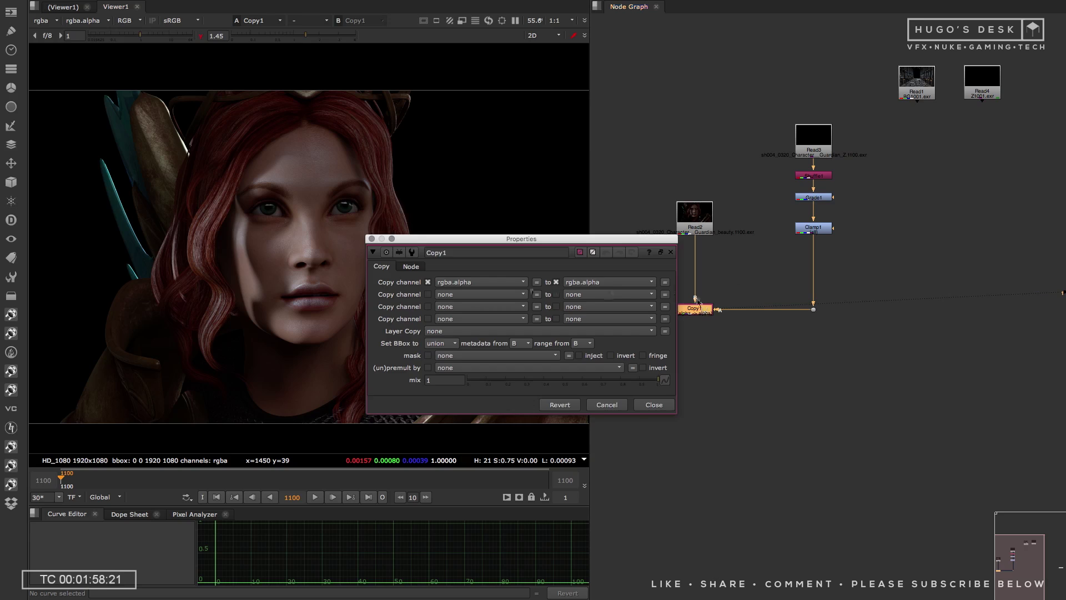
left_click(479, 282)
left_click(462, 304)
left_click_drag(890, 156, 772, 255)
left_click(636, 283)
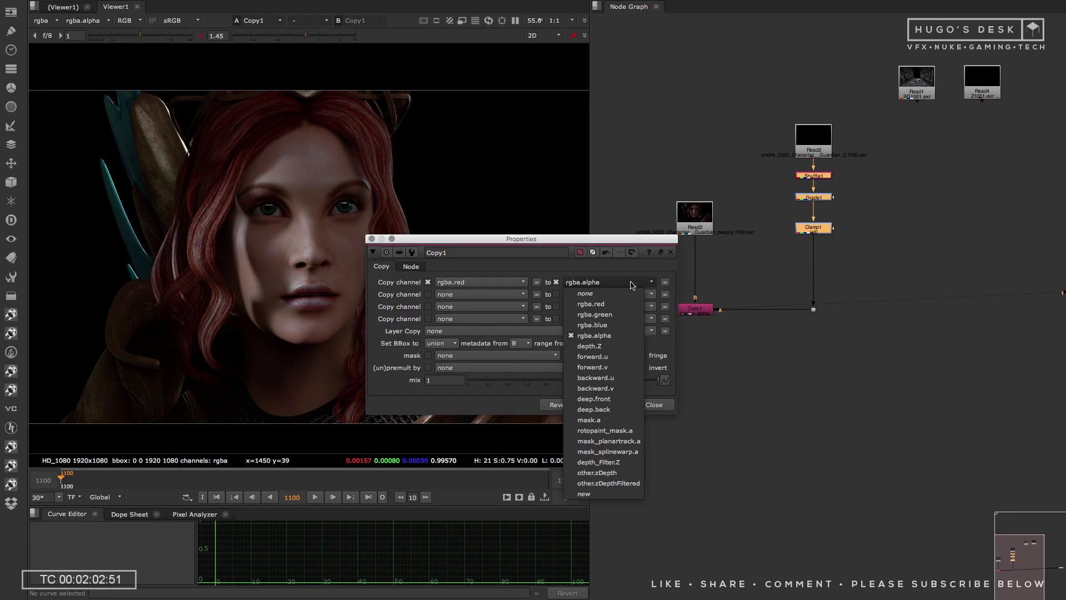
left_click(586, 343)
middle_click_drag(720, 253, 837, 252)
left_click_drag(866, 156, 723, 380)
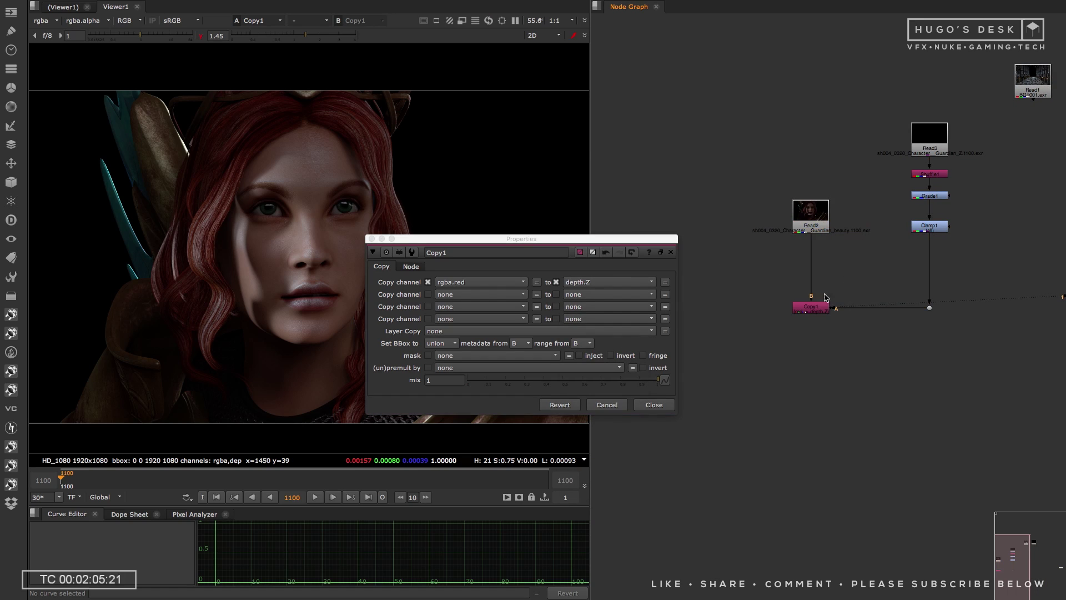
left_click(372, 238)
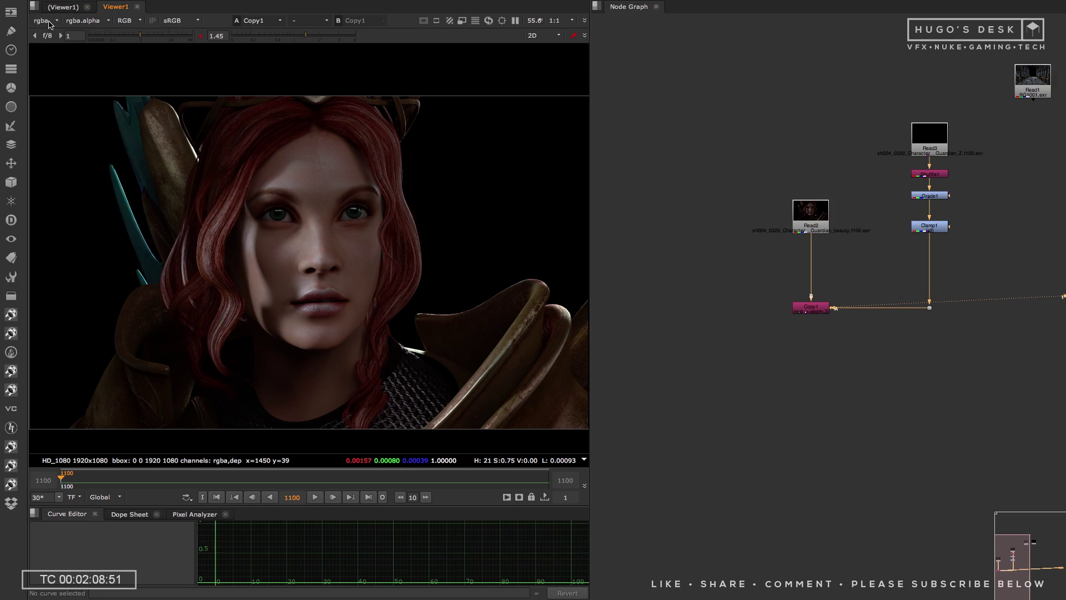
- Check the depth layer of the Copy output in the viewer and return to the rgba layer
left_click(49, 22)
left_click(72, 71)
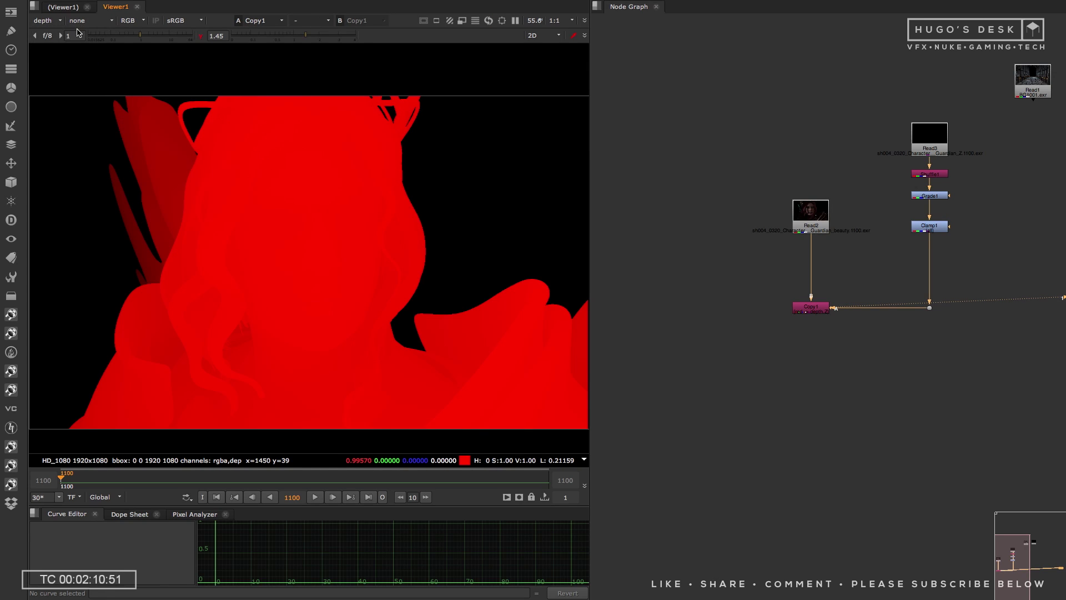
left_click(48, 21)
left_click(51, 53)
- Add a ZDefocus node below the Copy node and set its channels to rgba
left_click(818, 309)
key("Tab")
key("Return")
left_click_drag(817, 326, 818, 362)
left_click_drag(637, 177, 734, 72)
left_click(668, 116)
left_click(648, 157)
- Place the ZDefocus focal point on the character's nose and, in focal plane setup output, set depth of field to about 0.26
left_click(481, 352)
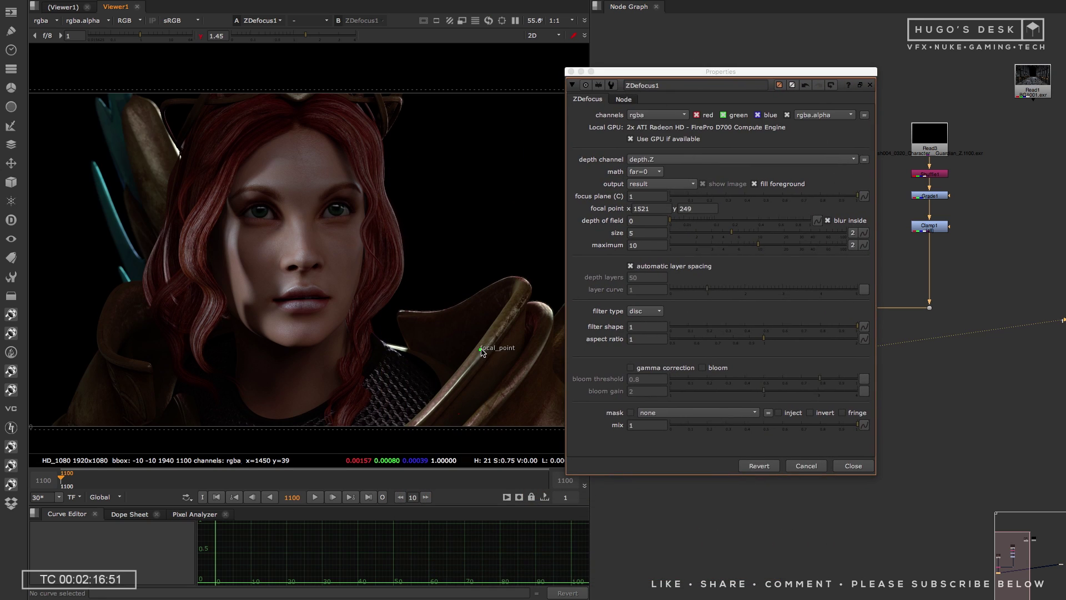
left_click_drag(479, 350, 305, 256)
left_click(668, 185)
left_click(672, 196)
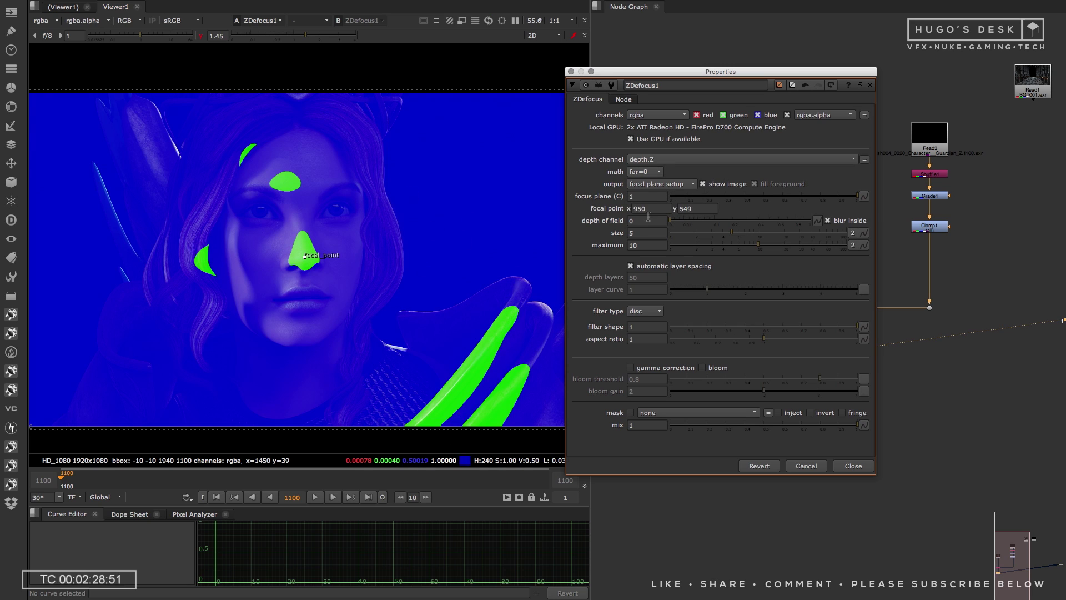
left_click_drag(672, 222, 741, 223)
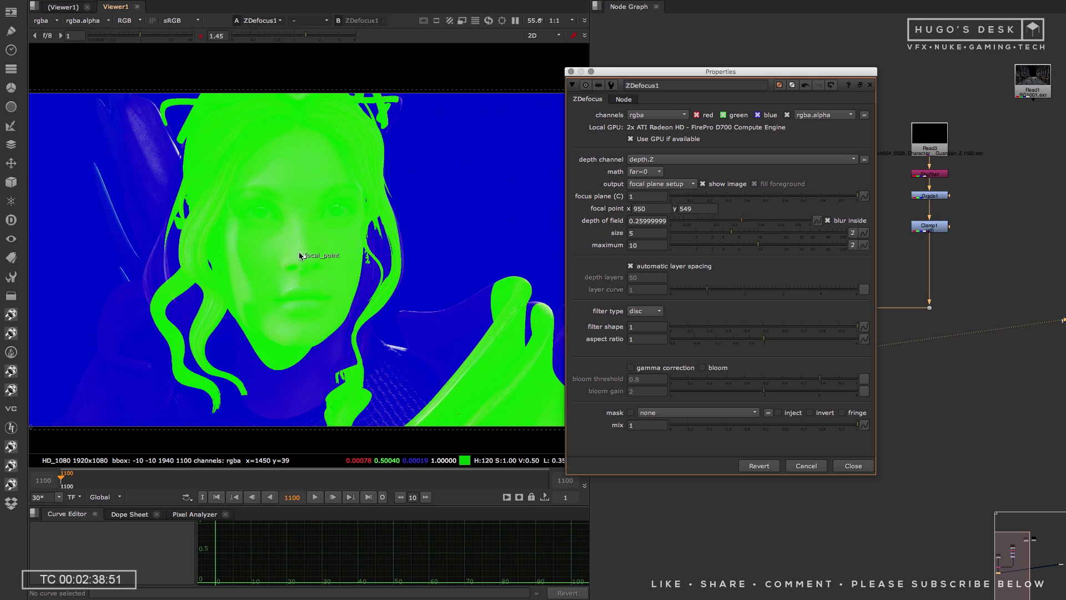
- Switch the ZDefocus output back to result and set both its size and maximum to 20
left_click(646, 185)
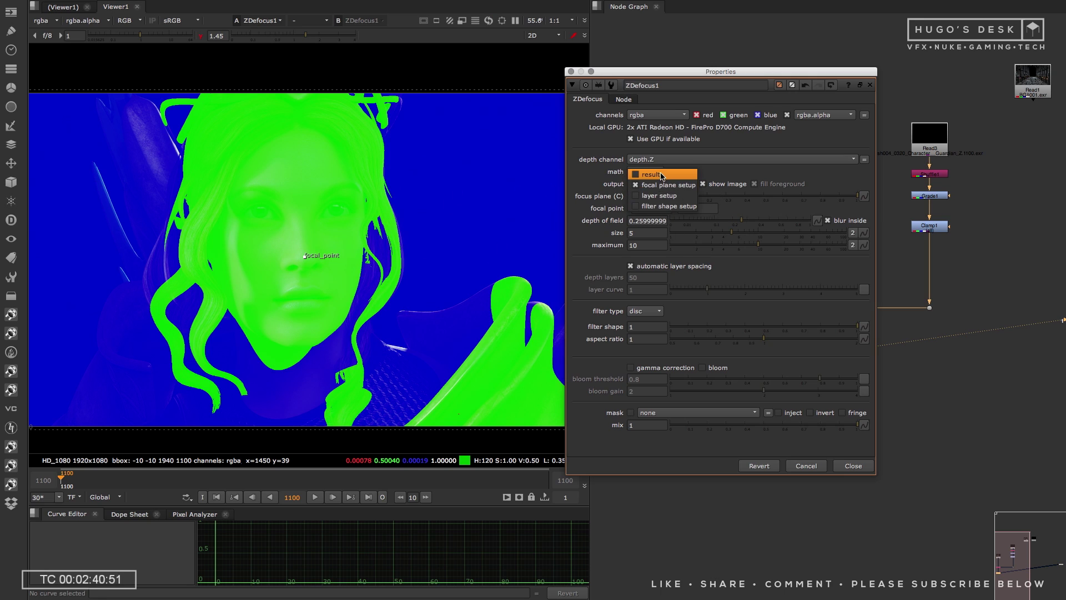
left_click(644, 172)
left_click(639, 233)
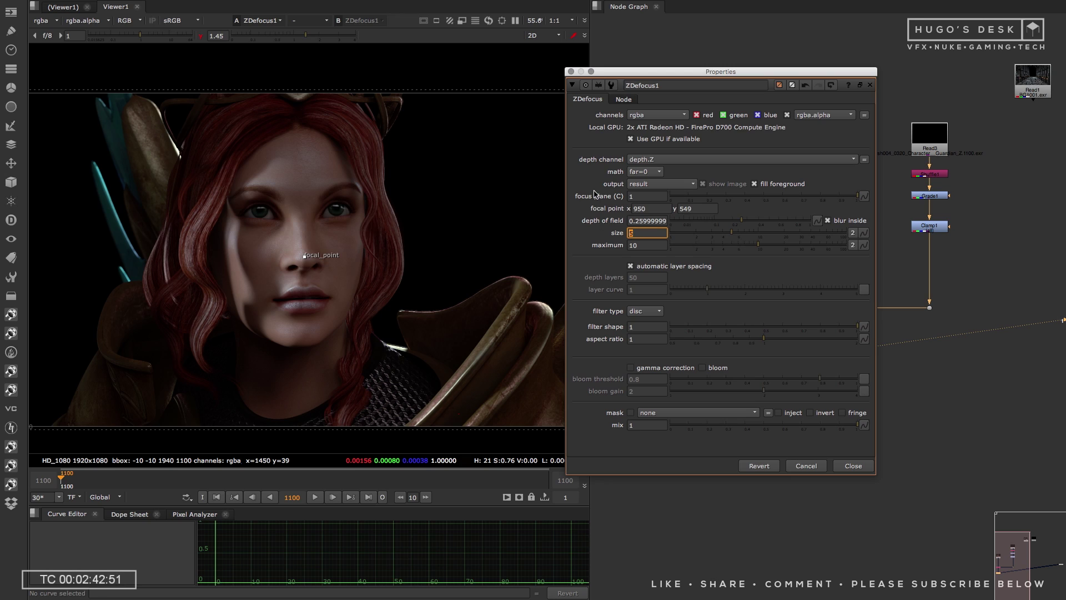
type("20")
key("Tab")
type("20")
key("Return")
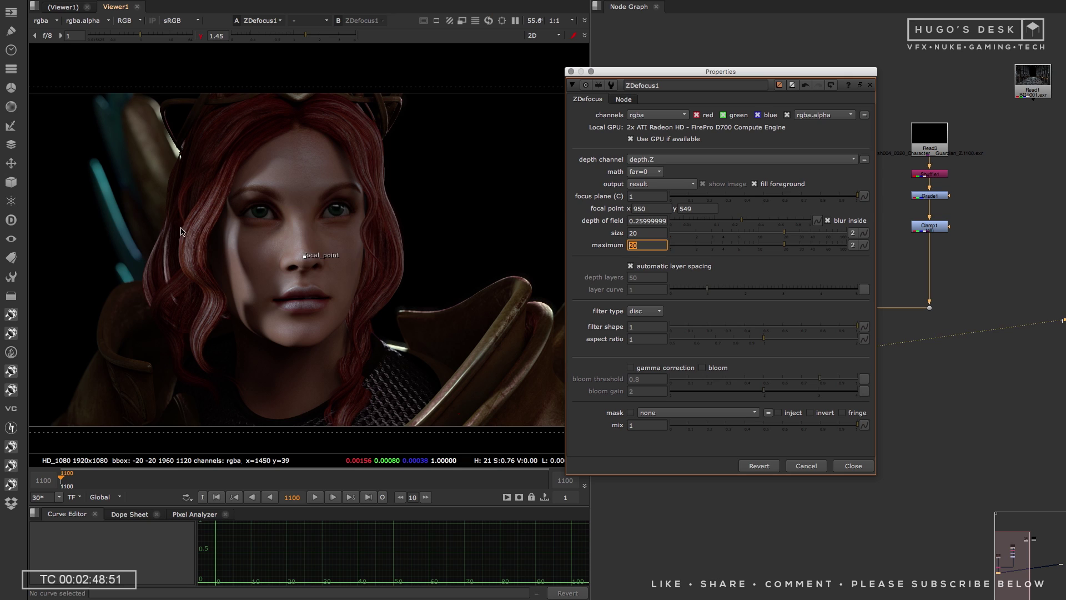
- Inspect the blurred feathers up close, set the ZDefocus filter type to bladed, and enlarge the properties window
middle_click_drag(108, 167, 191, 168)
scroll(193, 168, "up", 4)
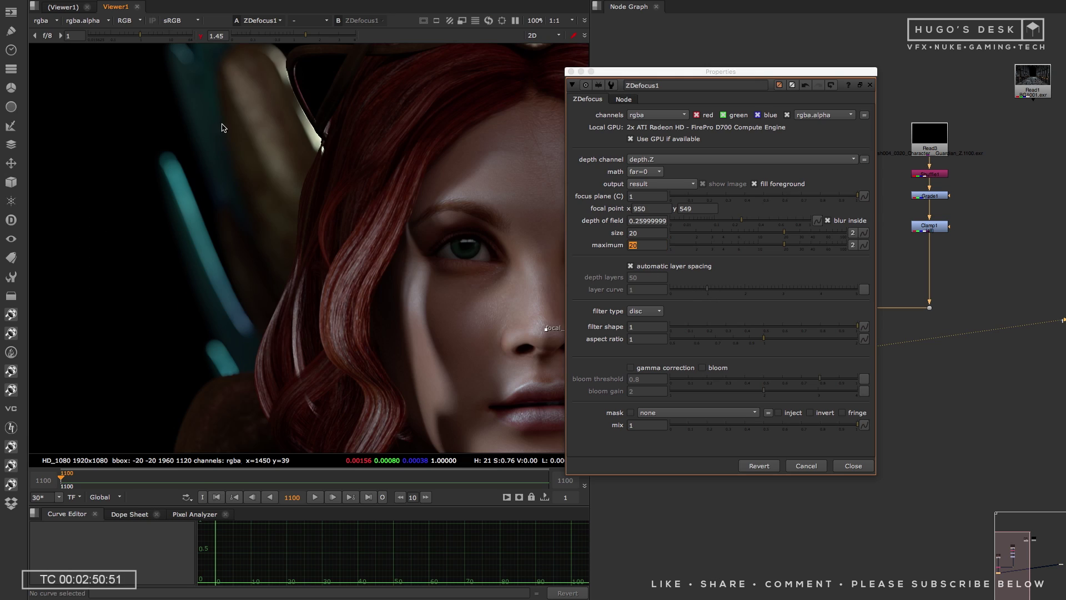
middle_click_drag(193, 81, 204, 137)
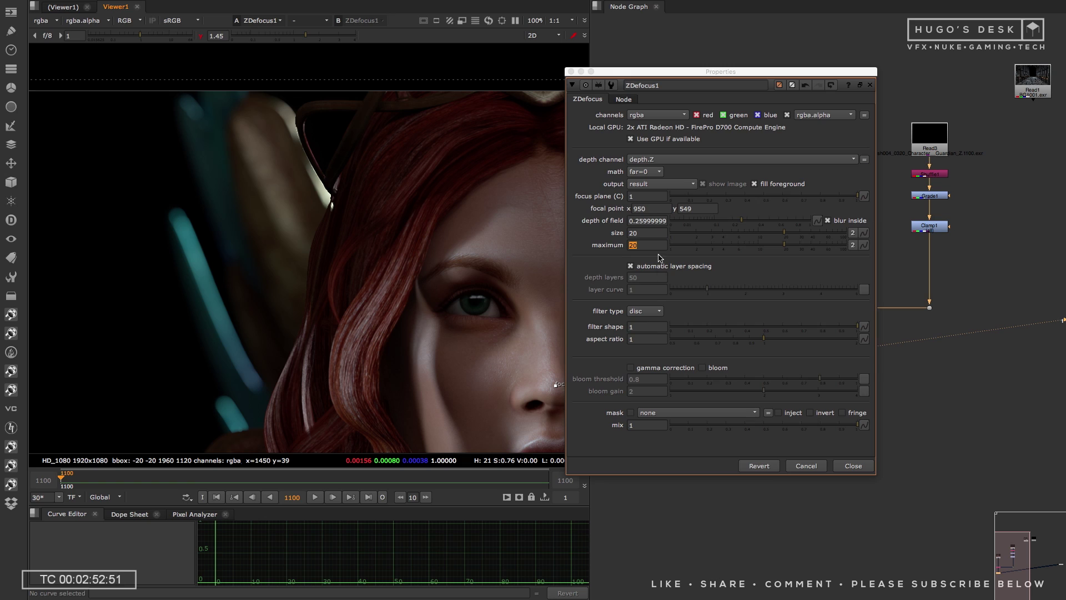
left_click(656, 313)
left_click(644, 327)
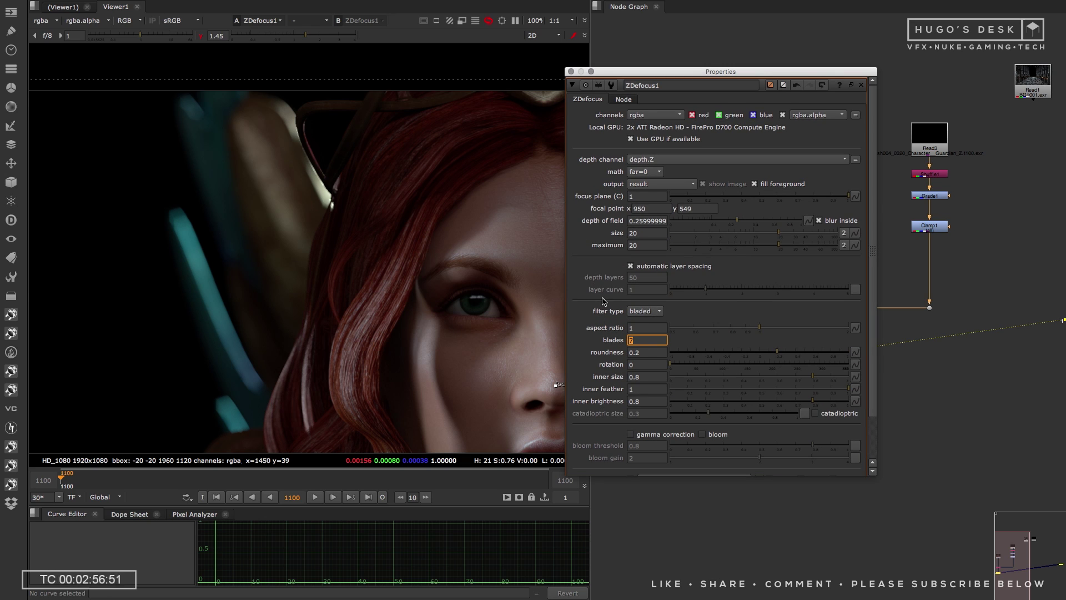
left_click_drag(876, 474, 895, 582)
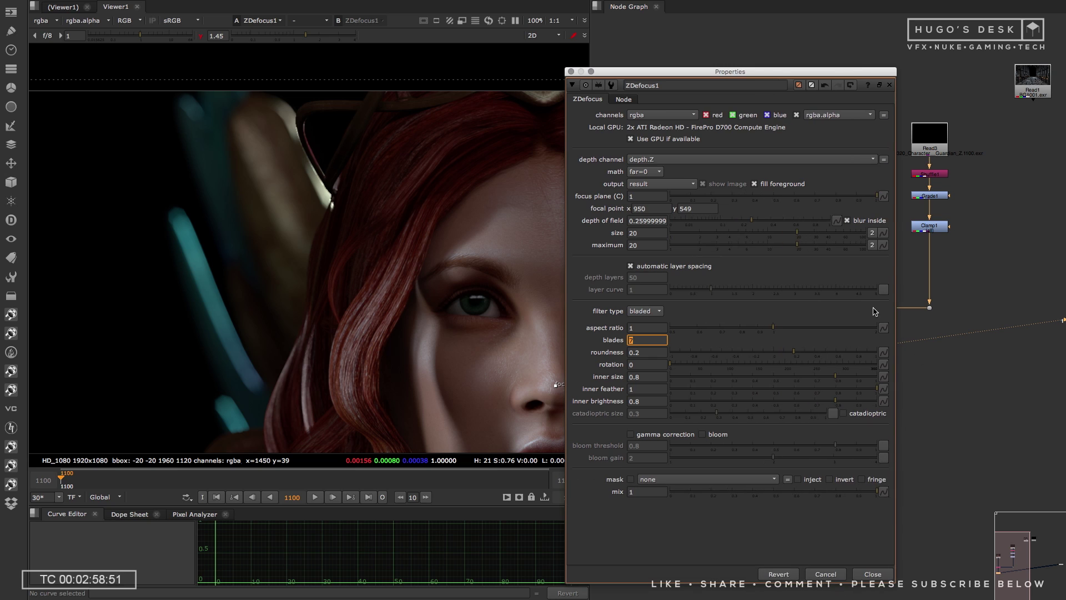
- Add a Merge (over) node and connect the ZDefocus node to its A input and the hall background to its B input
scroll(358, 258, "down", 3)
scroll(245, 190, "up", 5)
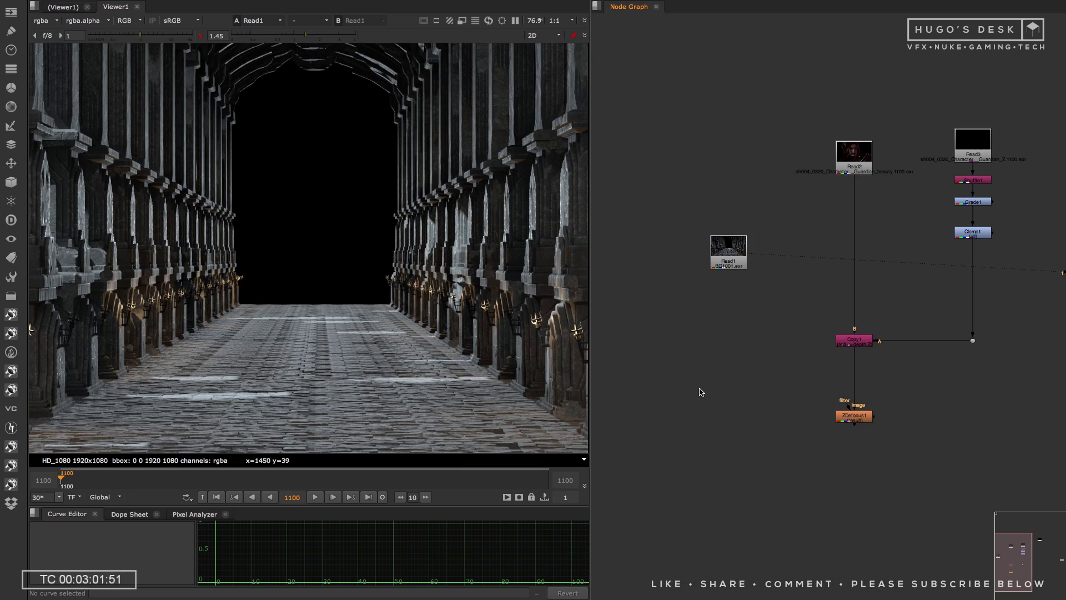
key("m")
left_click(674, 325)
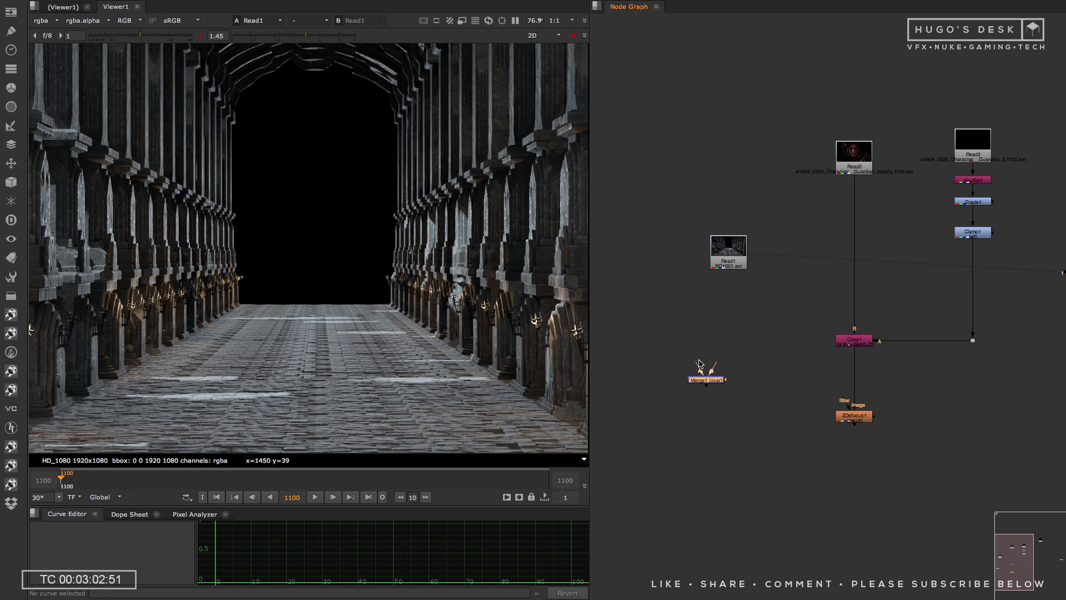
left_click_drag(705, 367, 853, 418)
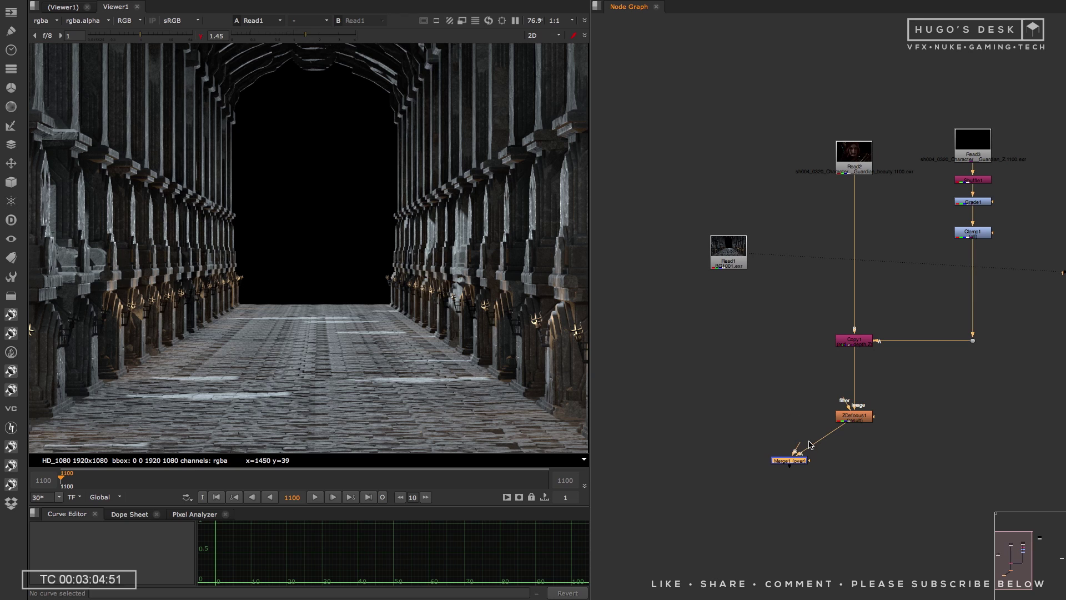
left_click_drag(795, 445, 732, 259)
- Line up the Merge node below the hall background and route the ZDefocus connection through an elbow dot
left_click_drag(733, 259, 729, 319)
left_click_drag(725, 278, 717, 319)
left_click_drag(788, 460, 717, 499)
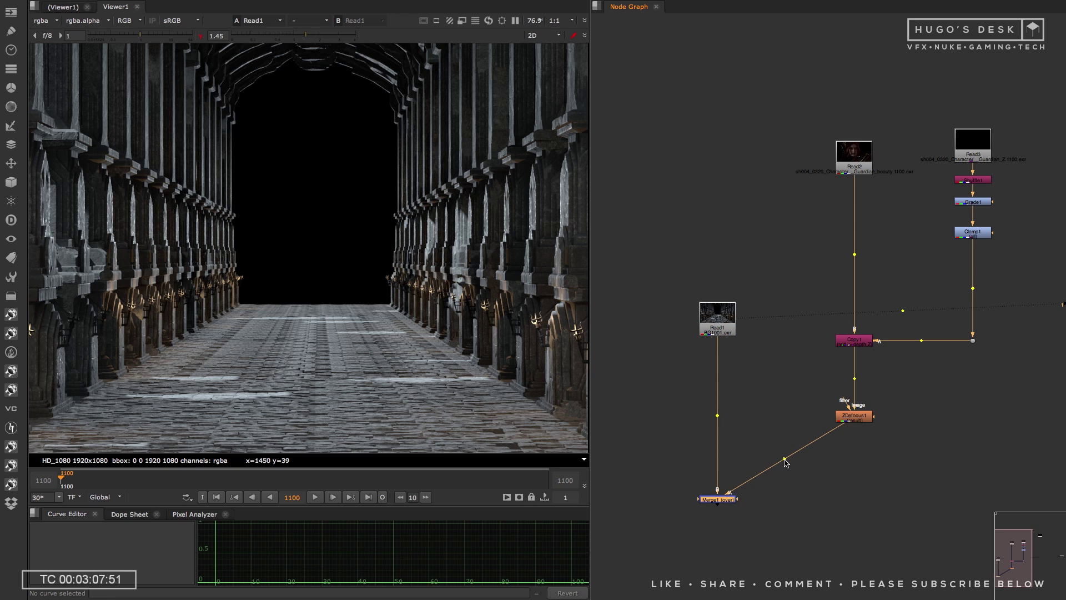
left_click_drag(784, 460, 855, 499, "ctrl")
middle_click_drag(819, 443, 823, 339)
scroll(828, 337, "up", 5)
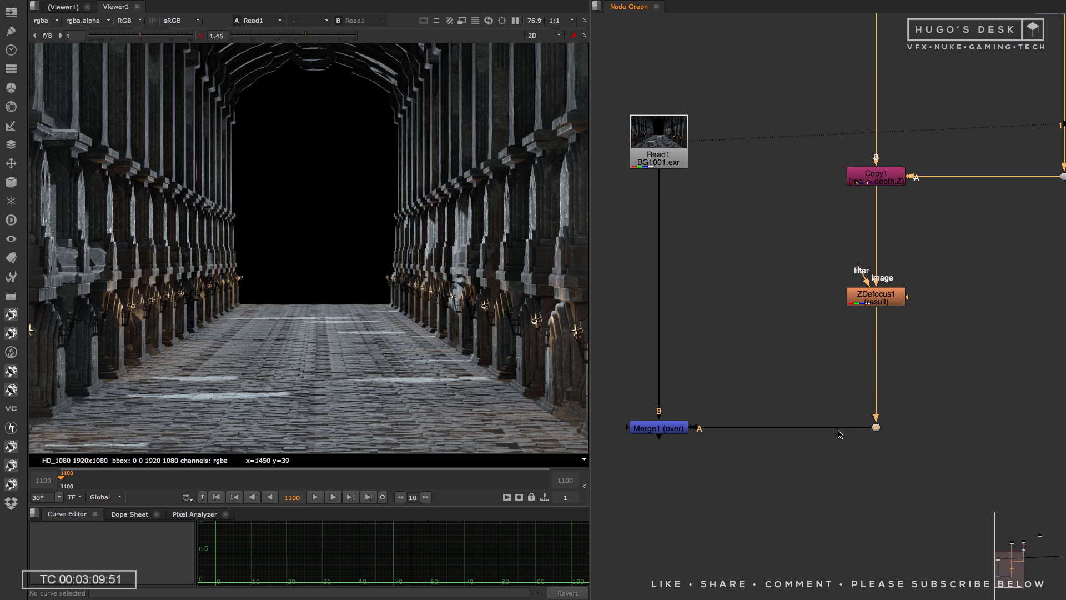
- Insert a Defocus node below the hall background's Read node and set its defocus to 30
middle_click_drag(730, 315, 777, 350)
left_click(707, 191)
left_click(306, 243)
left_click(707, 179)
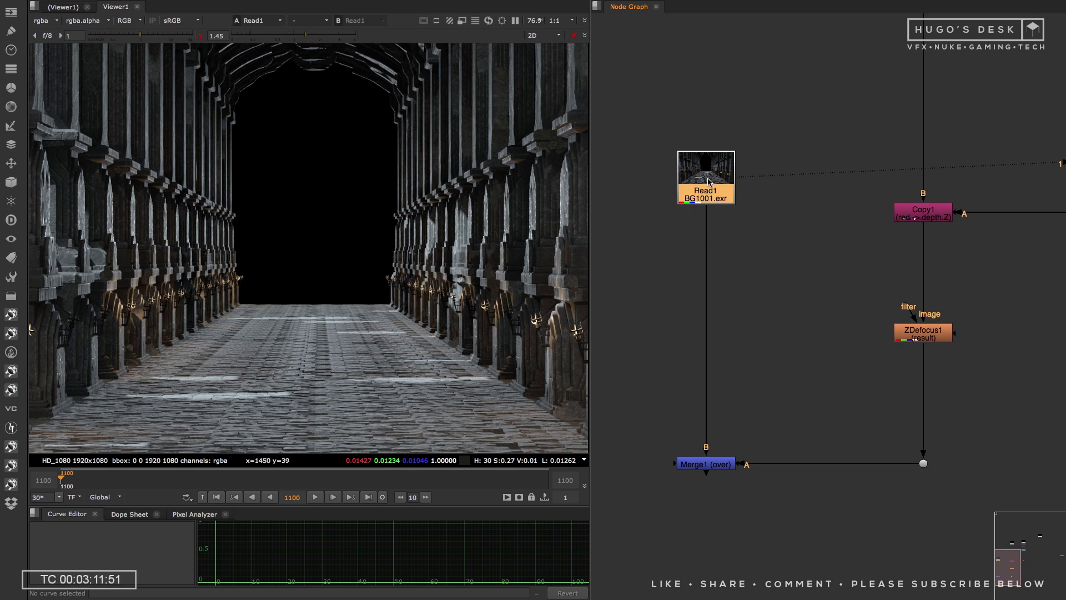
key("Tab")
type("de")
key("Return")
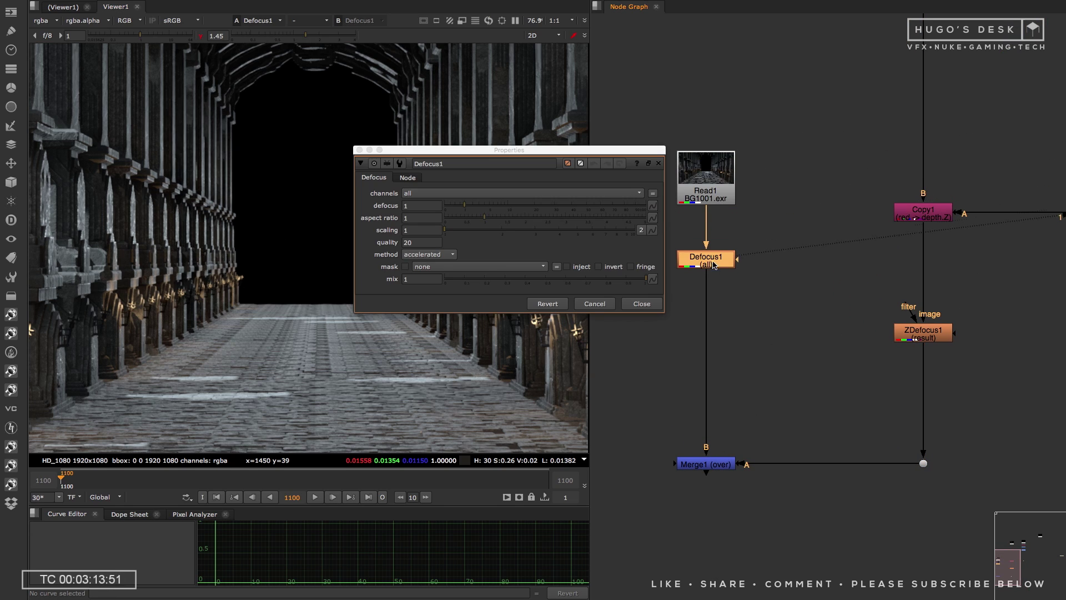
type("30")
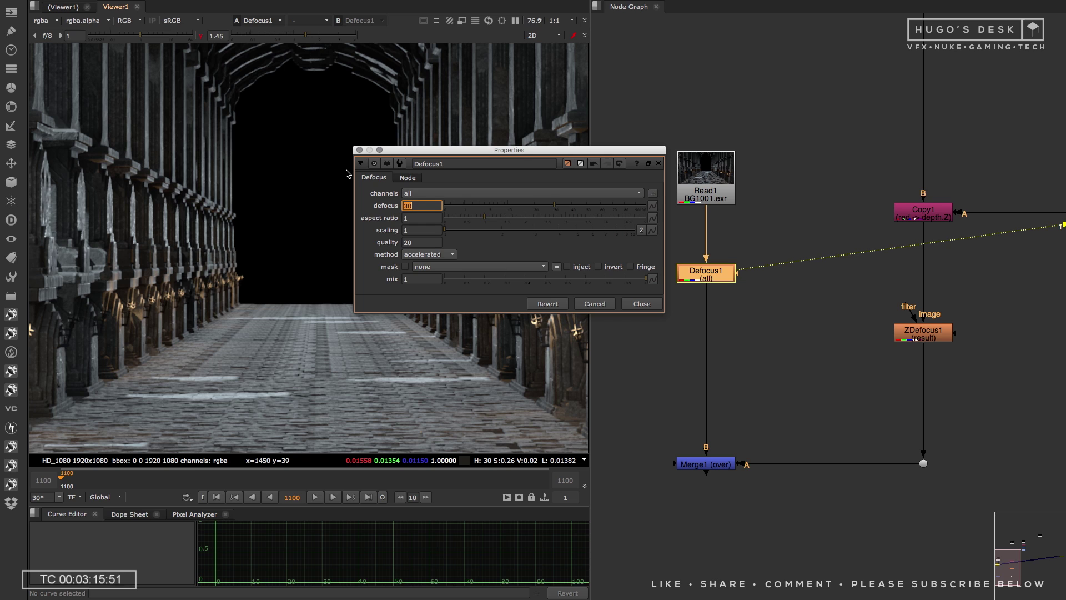
left_click(642, 303)
- View the merged composite and the ZDefocus output, examining the blurred shoulder armour edge beside the hair up close
left_click(705, 463)
key("1")
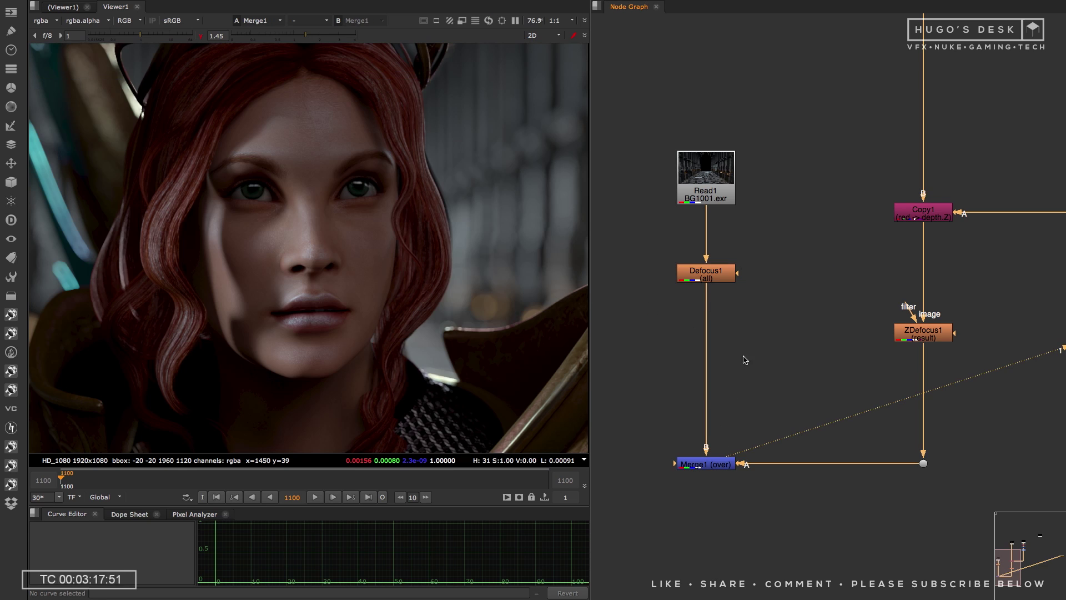
scroll(312, 238, "down", 1)
middle_click_drag(183, 205, 320, 222)
scroll(240, 222, "up", 2)
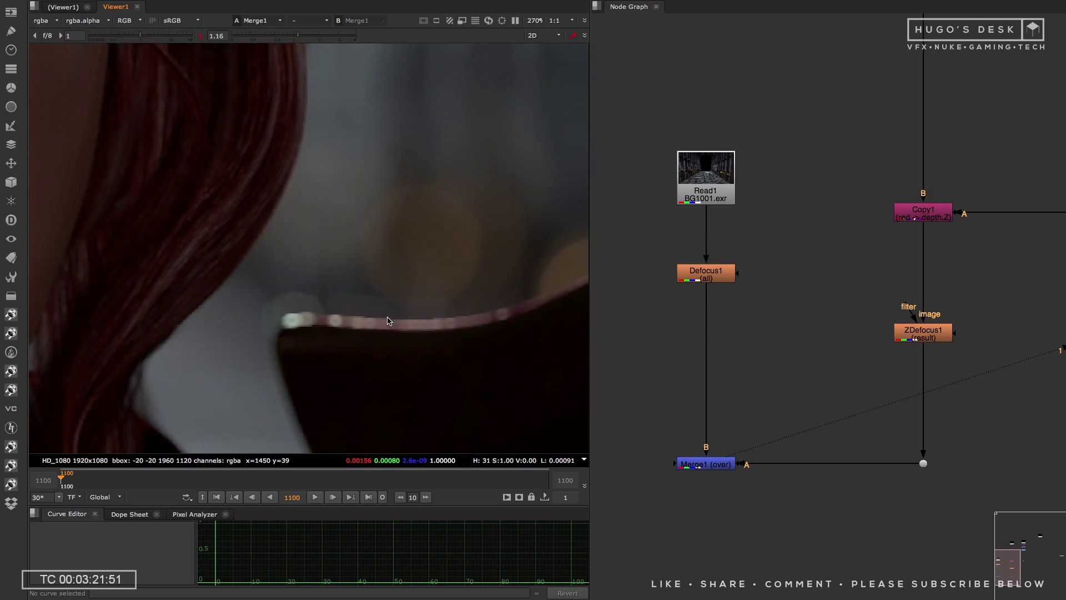
middle_click_drag(388, 321, 405, 287)
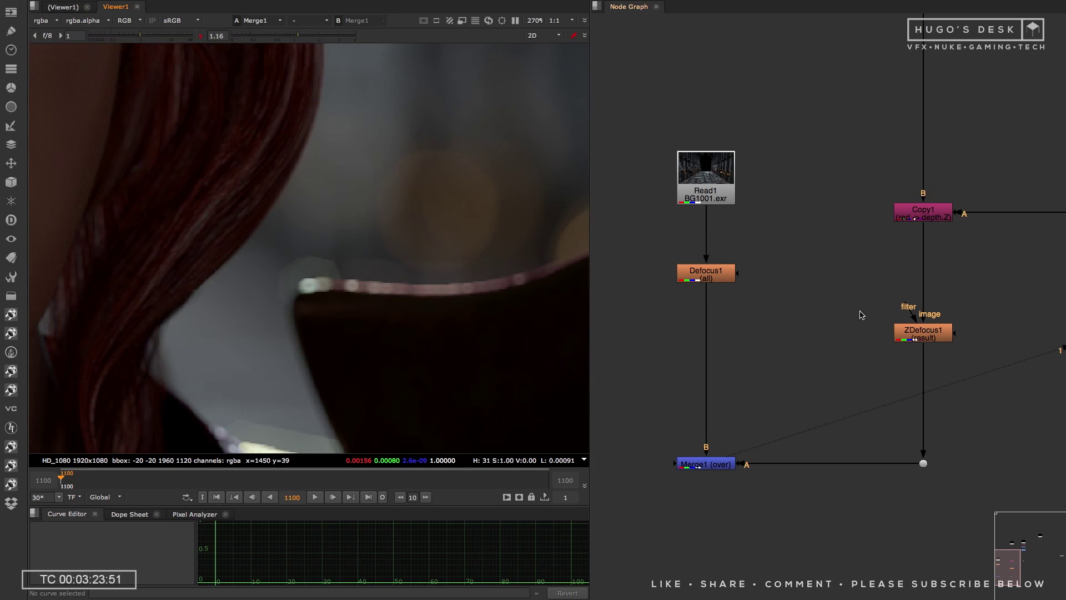
left_click(911, 332)
key("1")
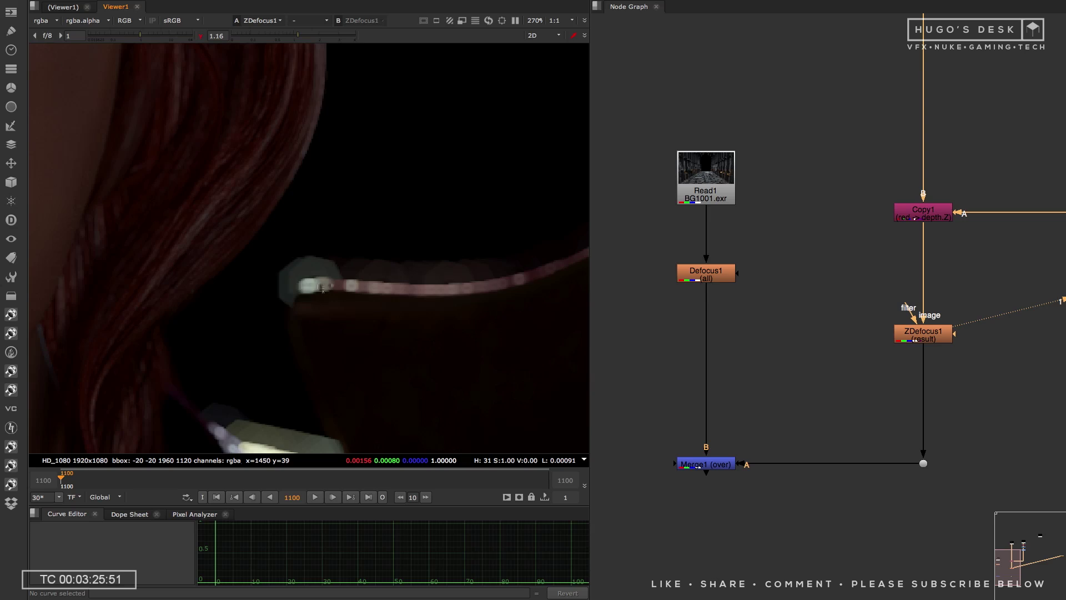
scroll(338, 276, "up", 3)
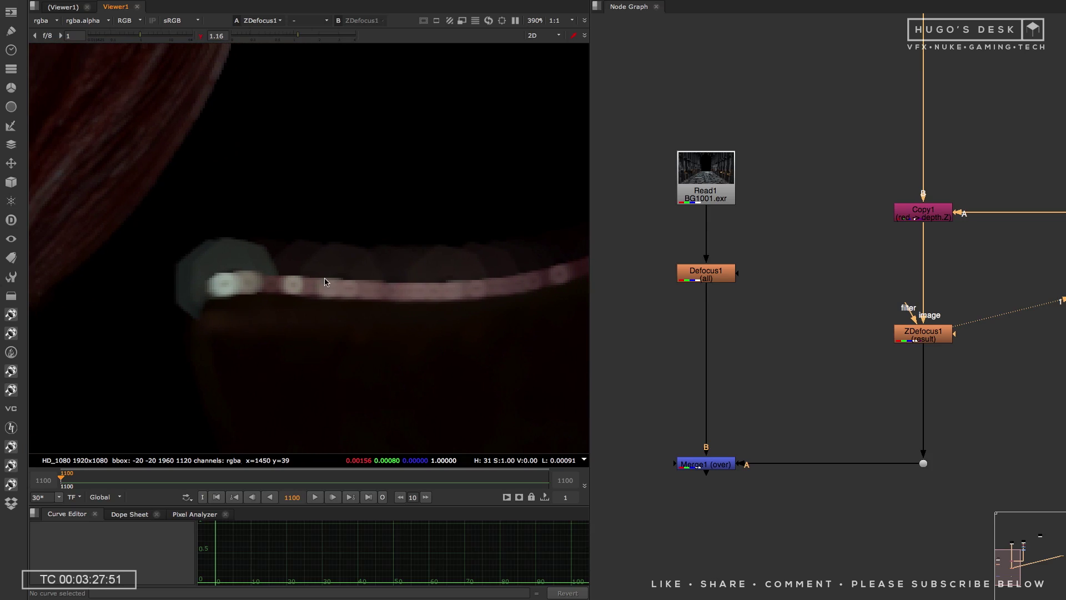
scroll(325, 280, "down", 1)
- View the Copy and Clamp outputs to examine the same armour edge in the beauty and depth images
middle_click_drag(897, 242, 832, 295)
left_click(855, 265)
key("1")
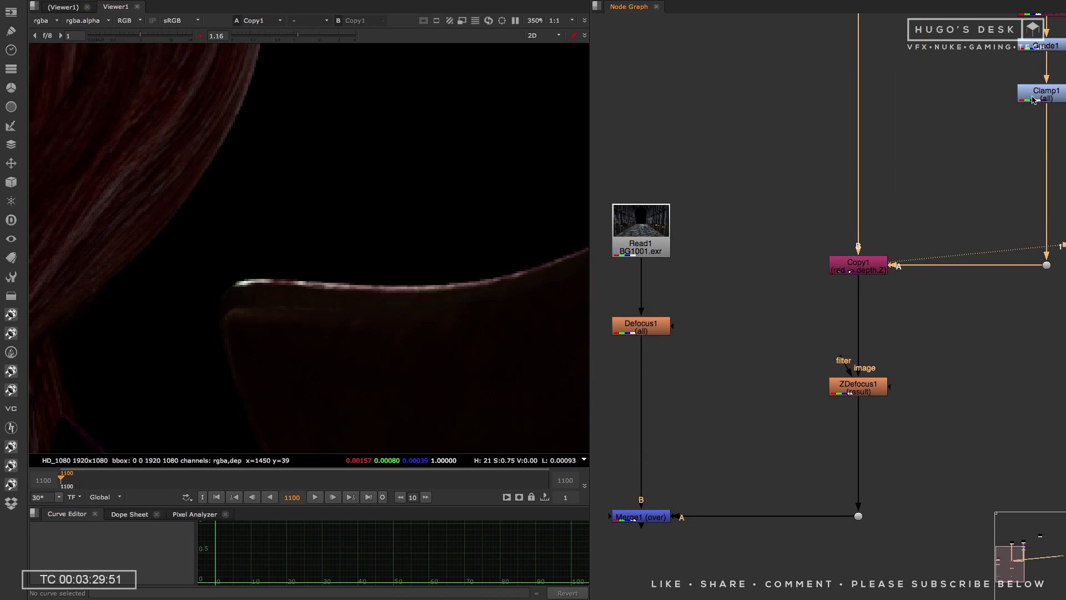
left_click(1034, 100)
key("1")
scroll(272, 287, "up", 3)
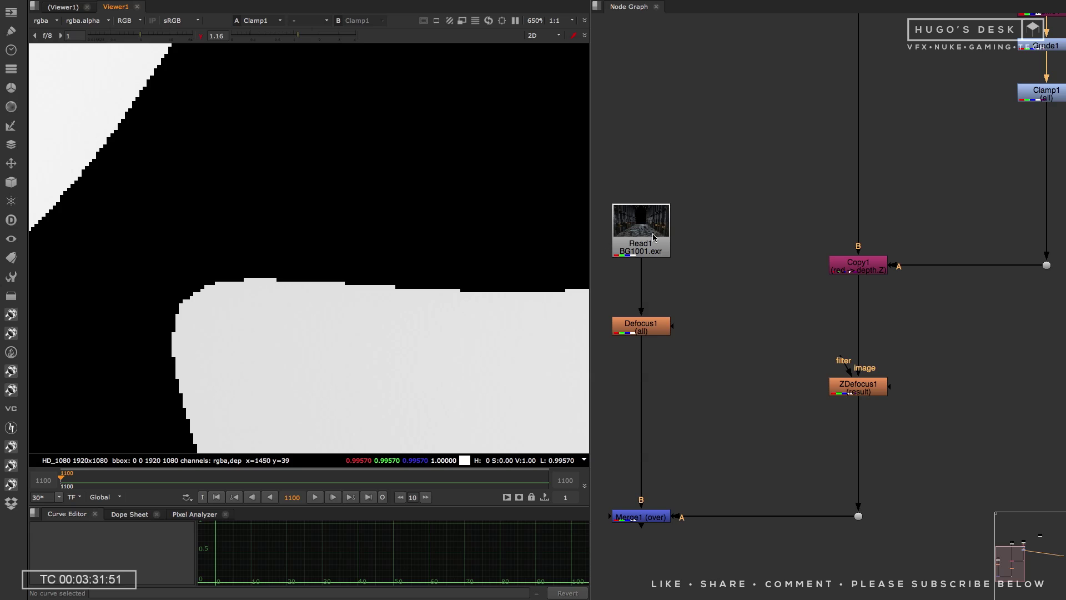
- Load the beauty render as viewer input 1 and the clamped depth as input 2, and compare their armour edges
middle_click_drag(879, 113, 820, 309)
left_click(800, 150)
key("1")
middle_click_drag(959, 294, 933, 203)
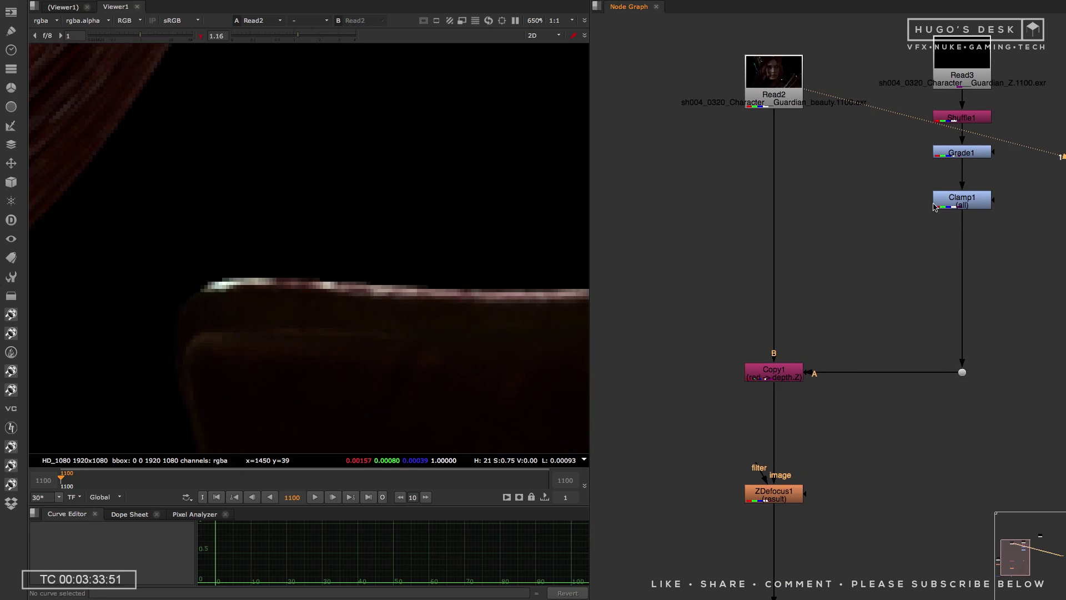
left_click(963, 202)
key("2")
left_click(797, 226)
key("1")
key("2")
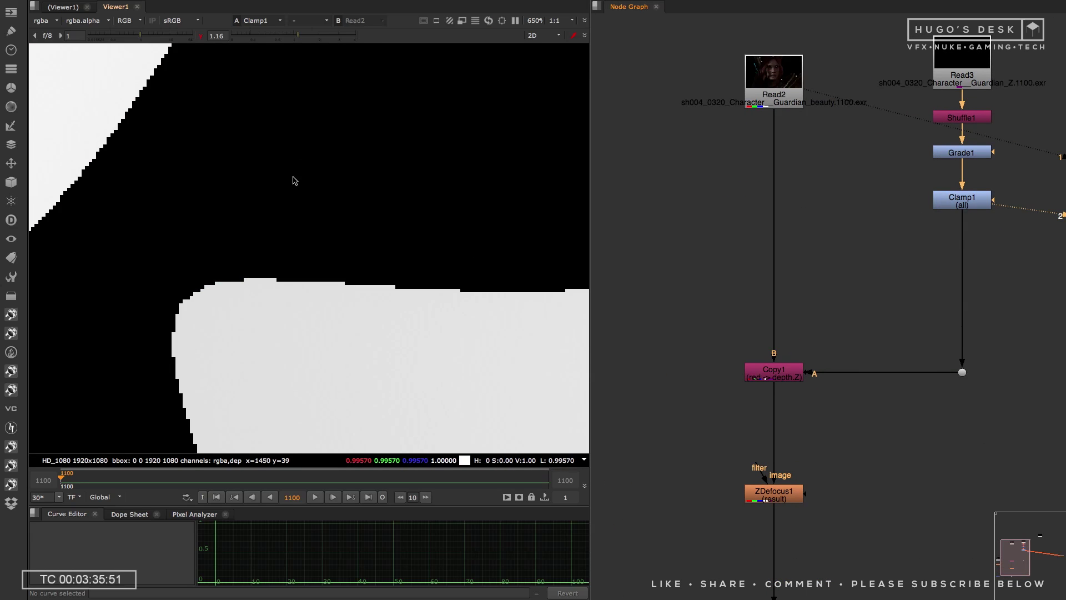
key("1")
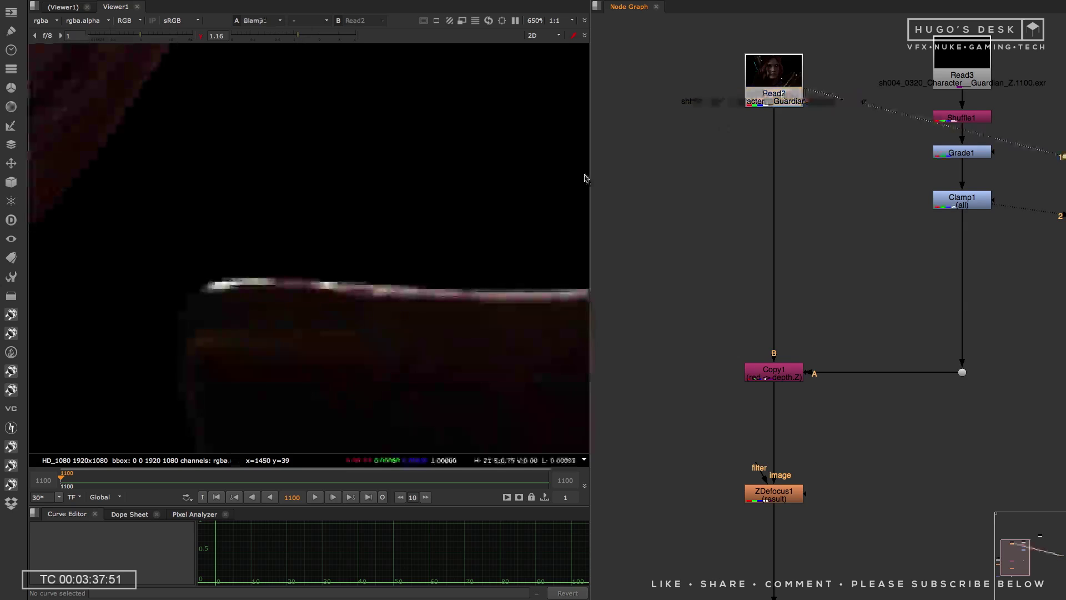
- Examine the armour edge pixels in the beauty render's alpha and in the clamped depth
key("a")
scroll(285, 274, "up", 3)
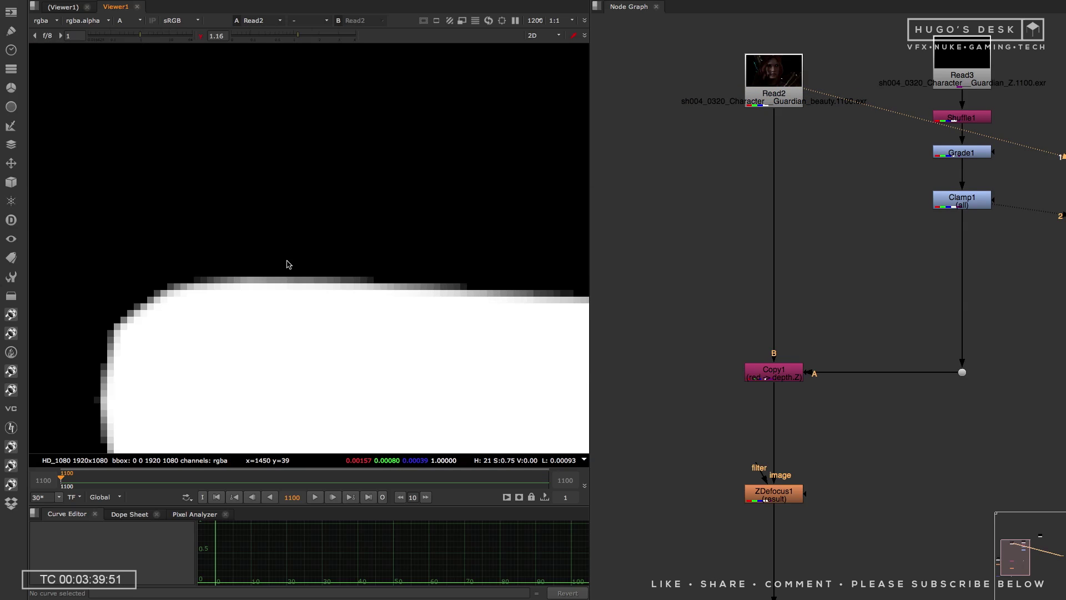
left_click_drag(226, 270, 365, 301, "ctrl+shift")
left_click(943, 209)
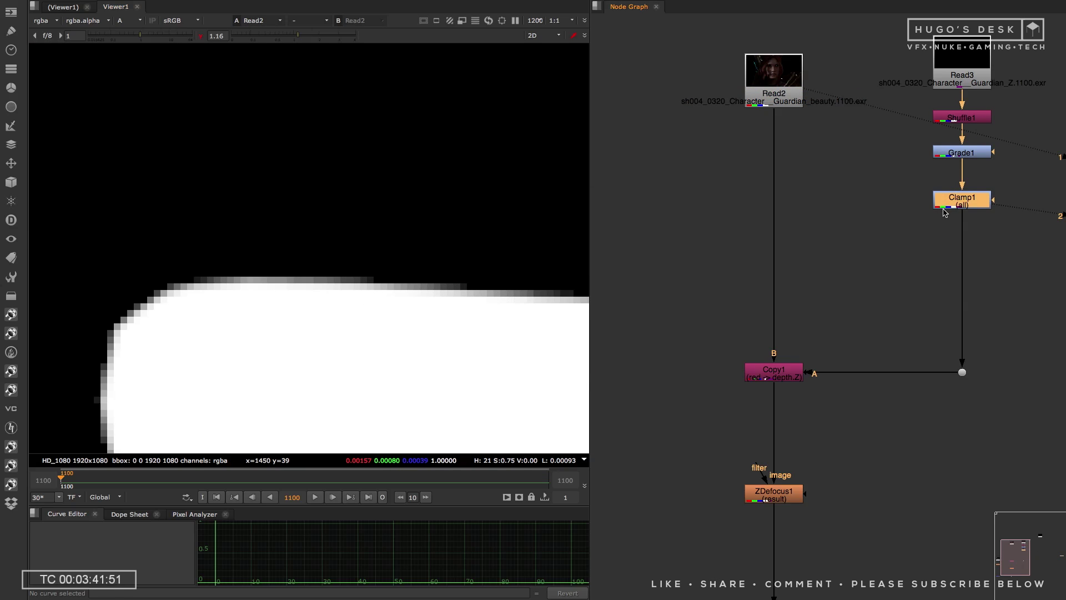
key("1")
key("a")
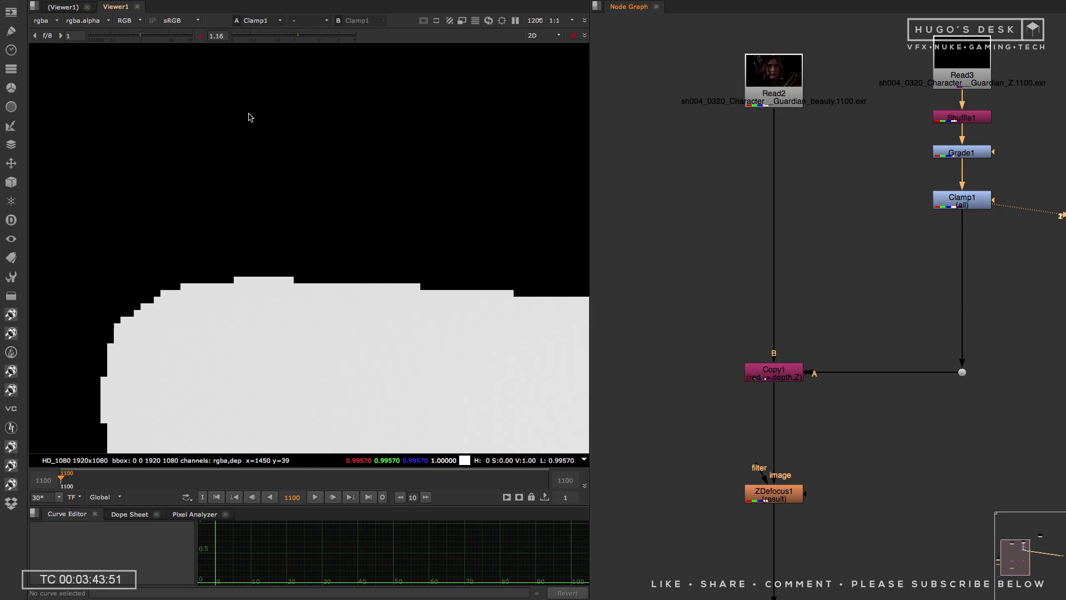
left_click_drag(223, 270, 341, 300, "ctrl+shift")
- Switch between the beauty and the clamped depth, and examine the stepped pixels on the depth edge at high zoom
scroll(290, 280, "down", 2)
key("1")
key("2")
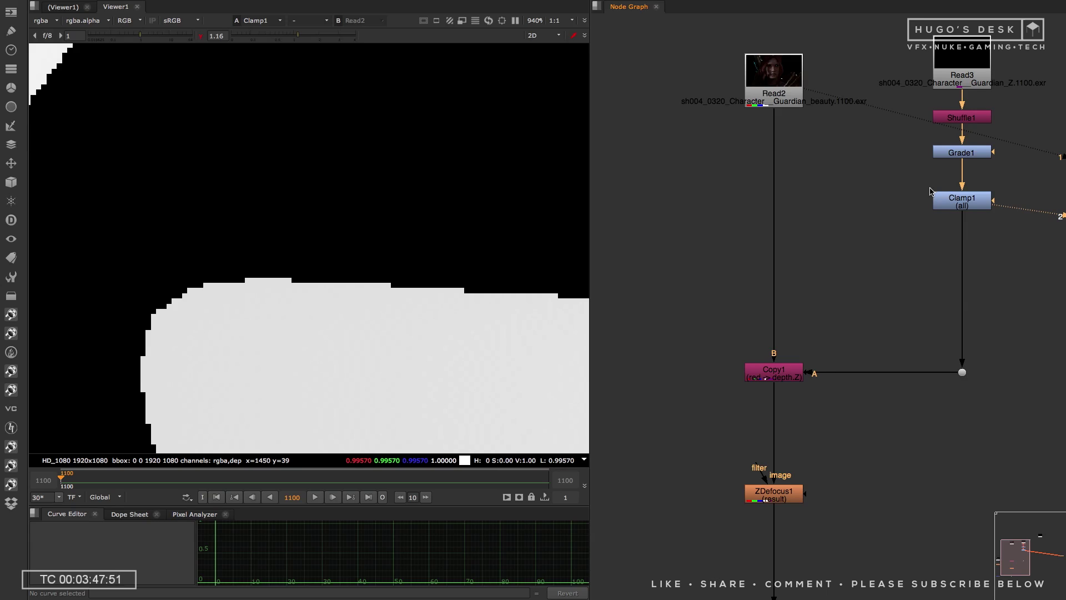
key("1")
key("2")
scroll(254, 267, "up", 3)
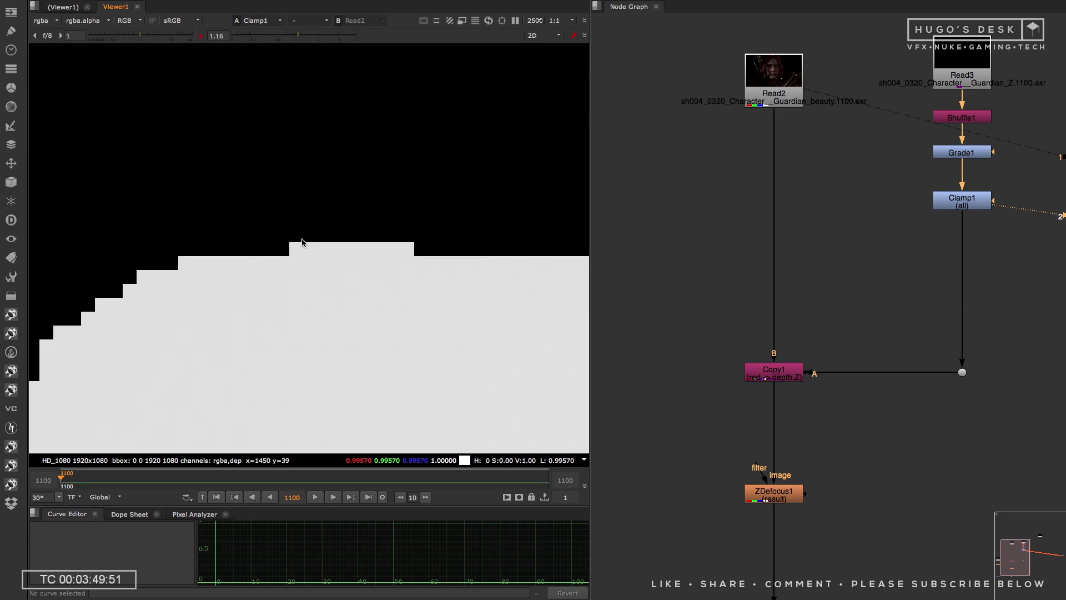
left_click_drag(290, 242, 312, 266, "ctrl+shift")
left_click_drag(235, 210, 455, 280)
- Show the beauty render's alpha at high zoom and examine its semi-transparent edge pixels against the depth edge
left_click(788, 95)
key("1")
key("a")
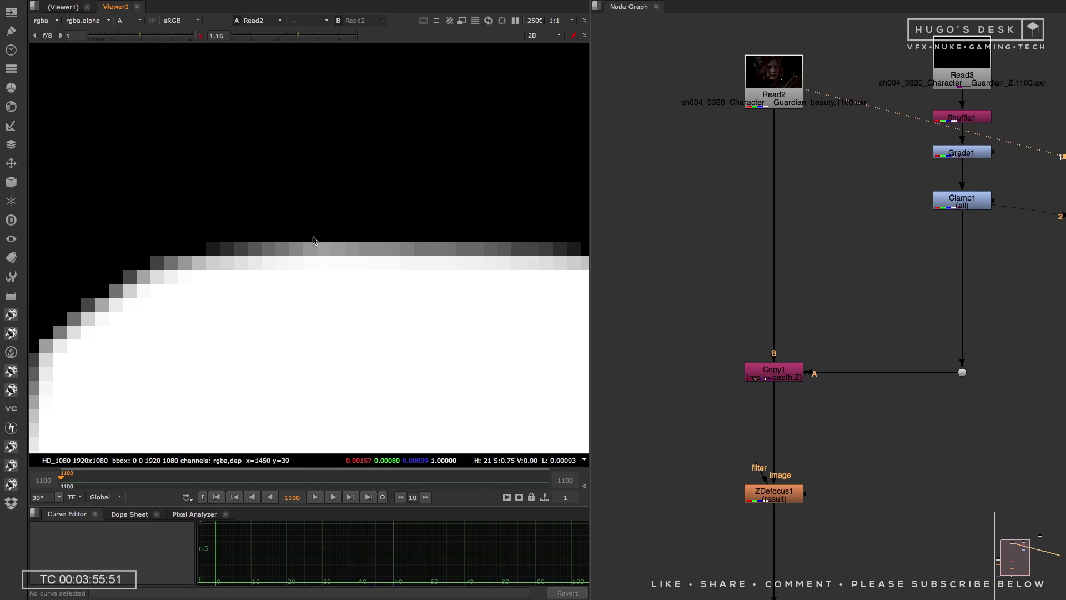
middle_click_drag(263, 256, 293, 246)
scroll(261, 236, "up", 1)
scroll(244, 239, "up", 2)
left_click_drag(380, 254, 401, 270)
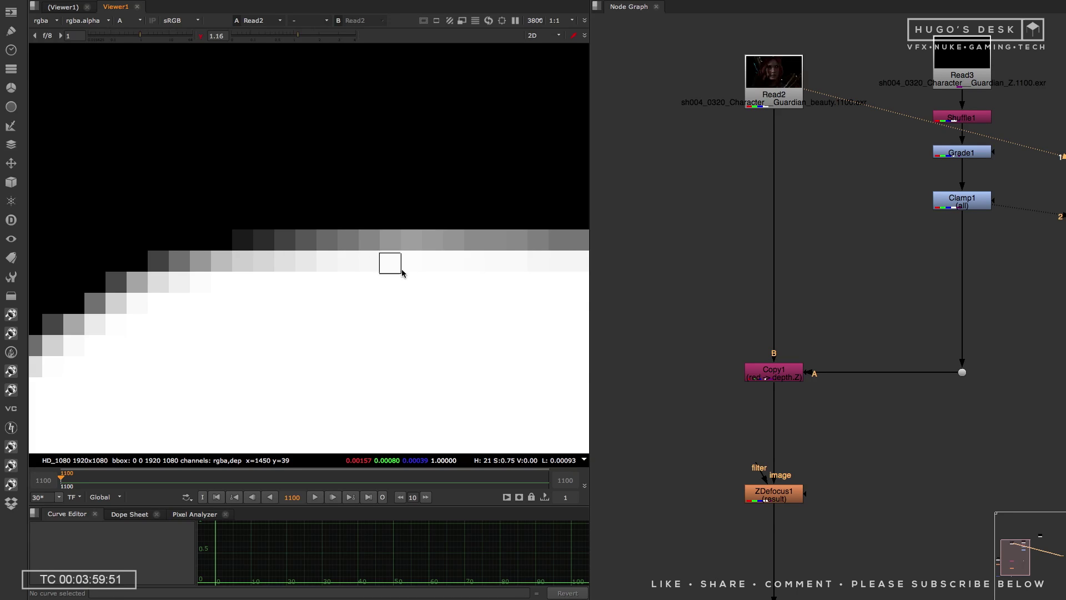
left_click_drag(419, 184, 47, 312)
middle_click_drag(261, 211, 322, 211)
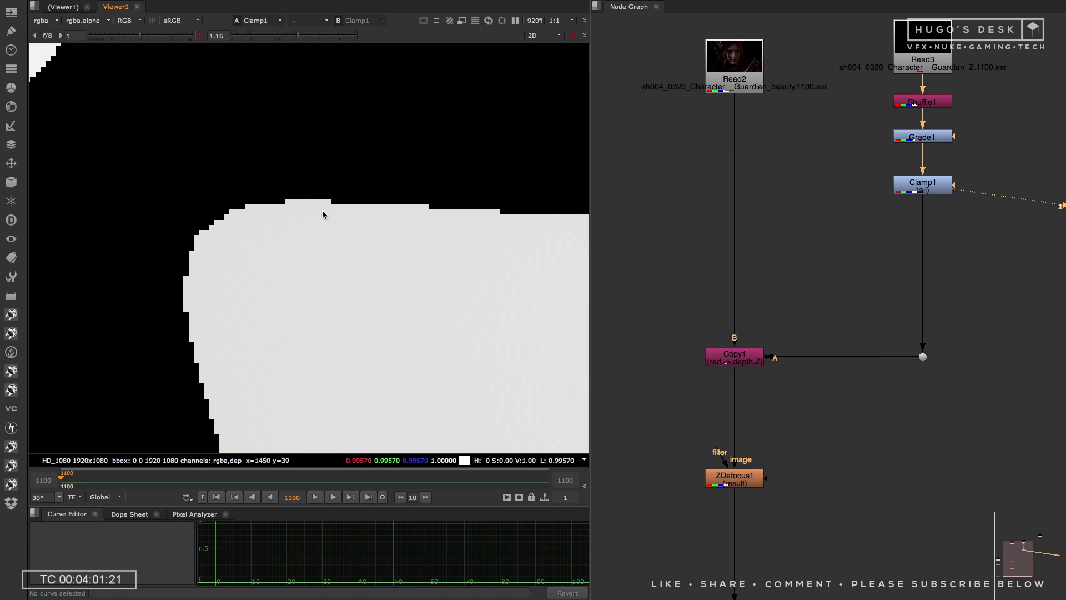
middle_click_drag(951, 231, 865, 233)
left_click(921, 260)
key("Tab")
type("EdgeDetect")
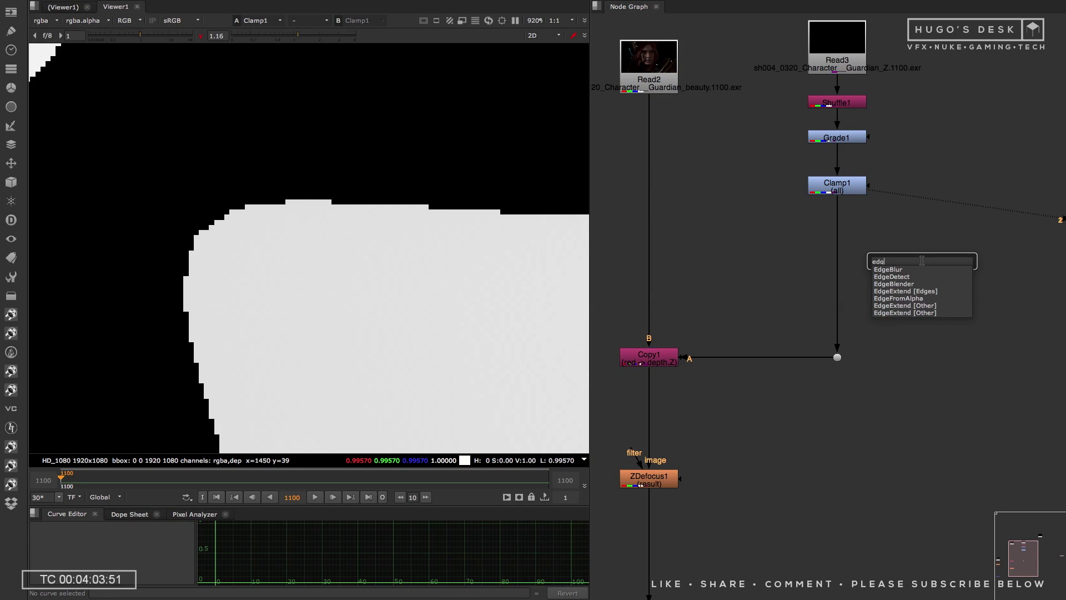
key("Down")
key("Return")
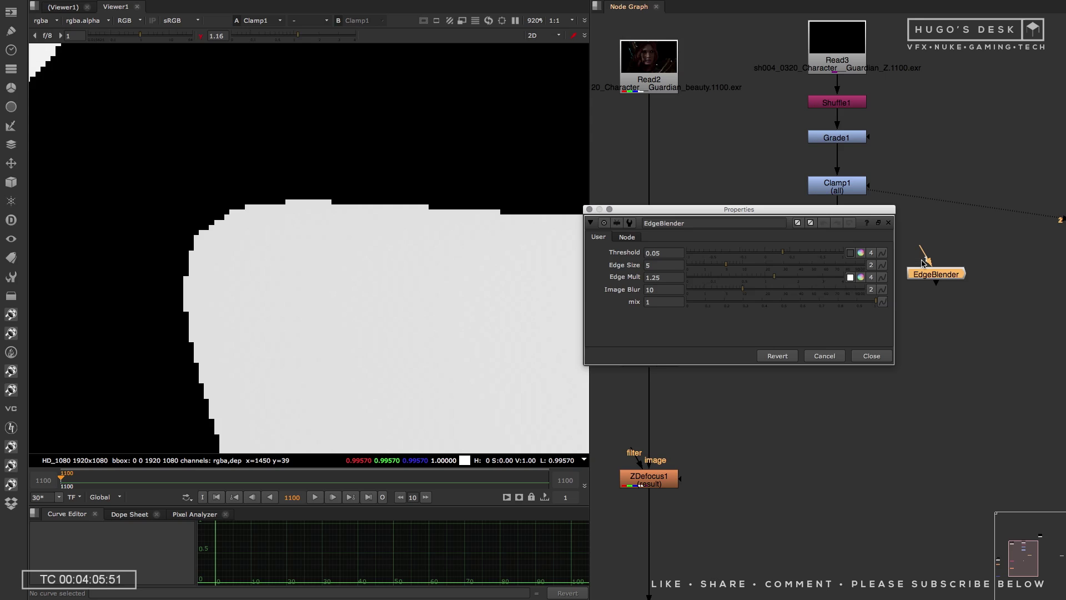
key("Delete")
key("Tab")
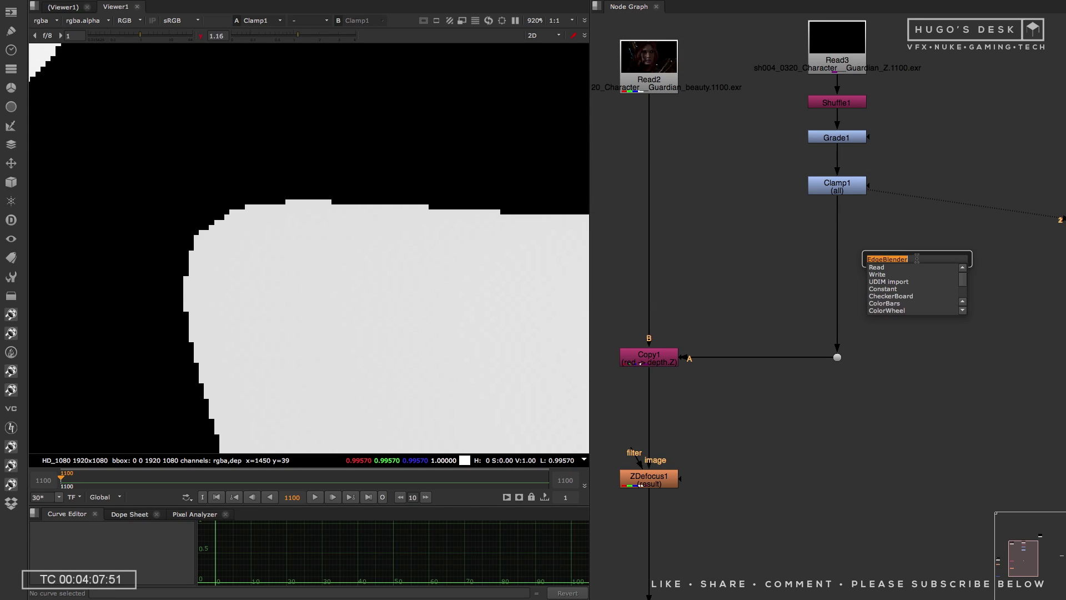
type("expressio")
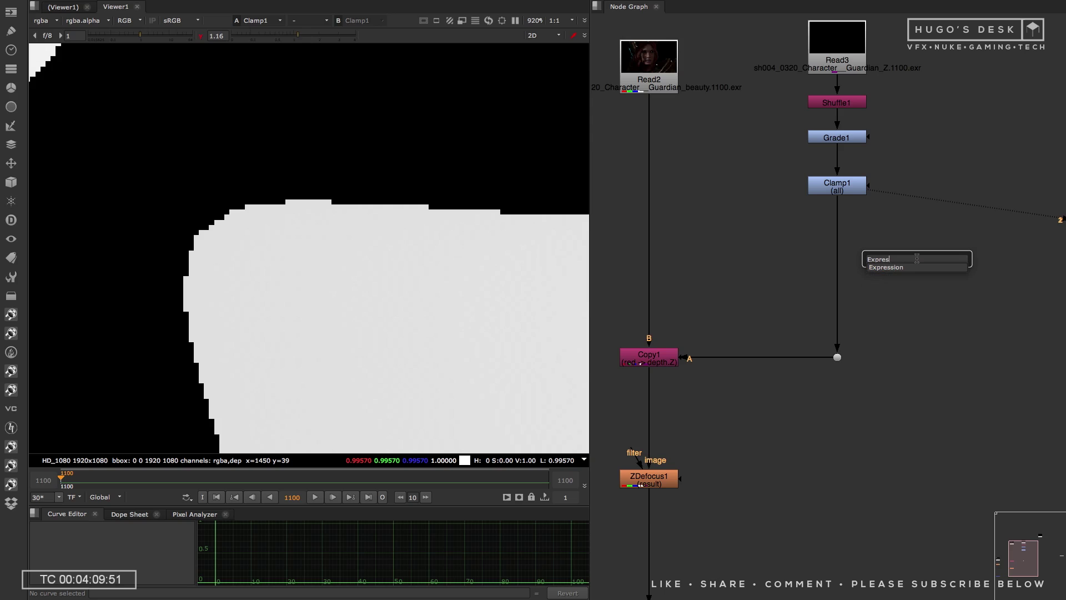
key("BackSpace")
key("BackSpace")
key("BackSpace")
key("BackSpace")
key("BackSpace")
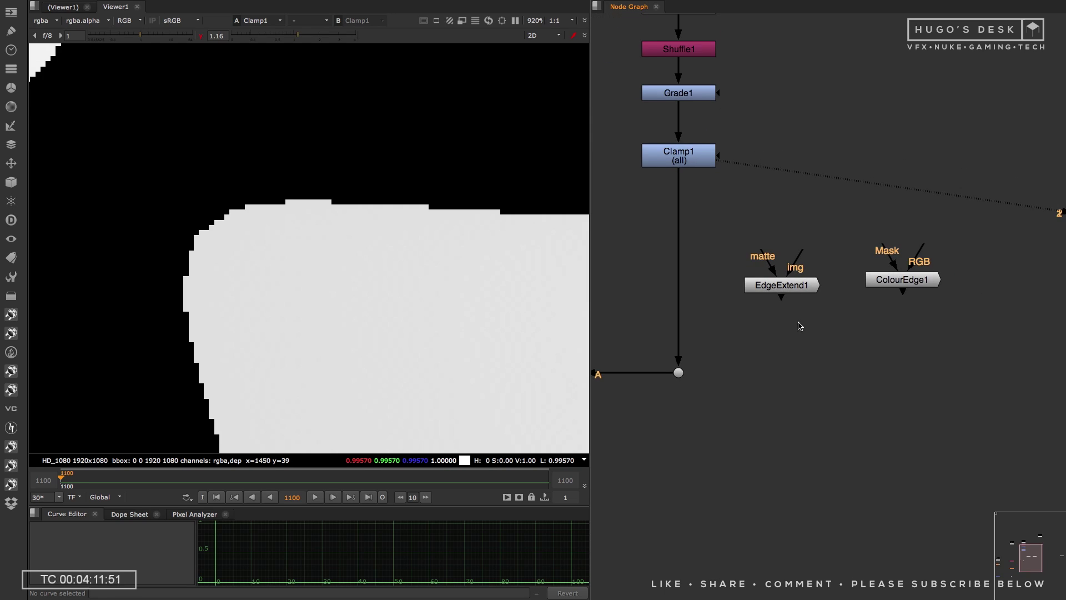
- Insert the ColourEdge node into the depth branch below the Clamp node and move the EdgeExtend node aside
middle_click_drag(800, 326, 831, 355)
left_click_drag(920, 312, 695, 296)
left_click_drag(808, 311, 911, 319)
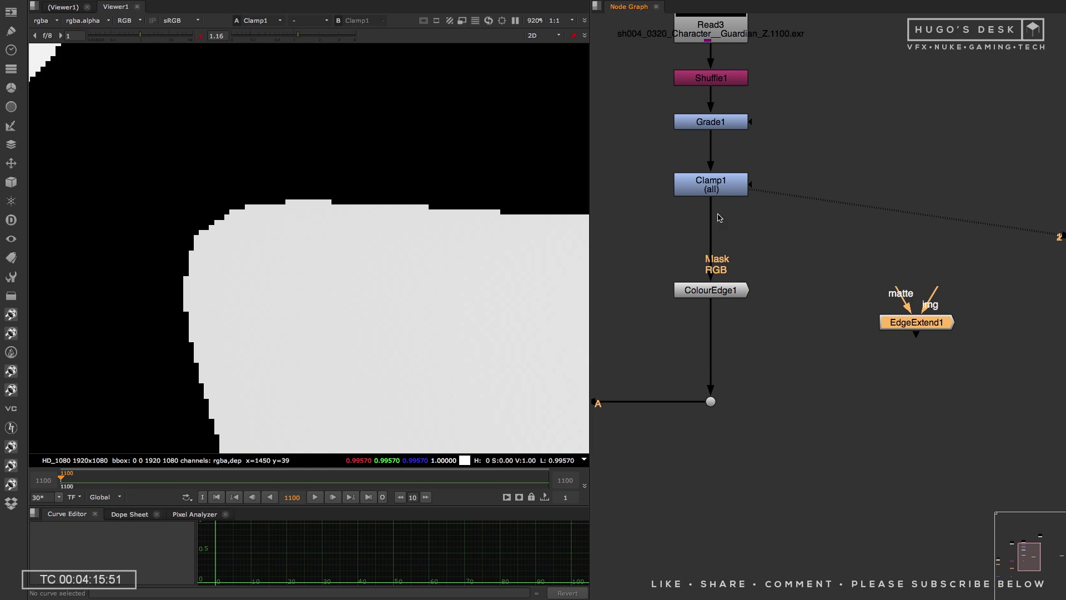
mouse_move(730, 189)
left_mouse_down()
mouse_move(654, 230)
mouse_move(742, 196)
mouse_move(730, 196)
left_mouse_up()
left_click(753, 223)
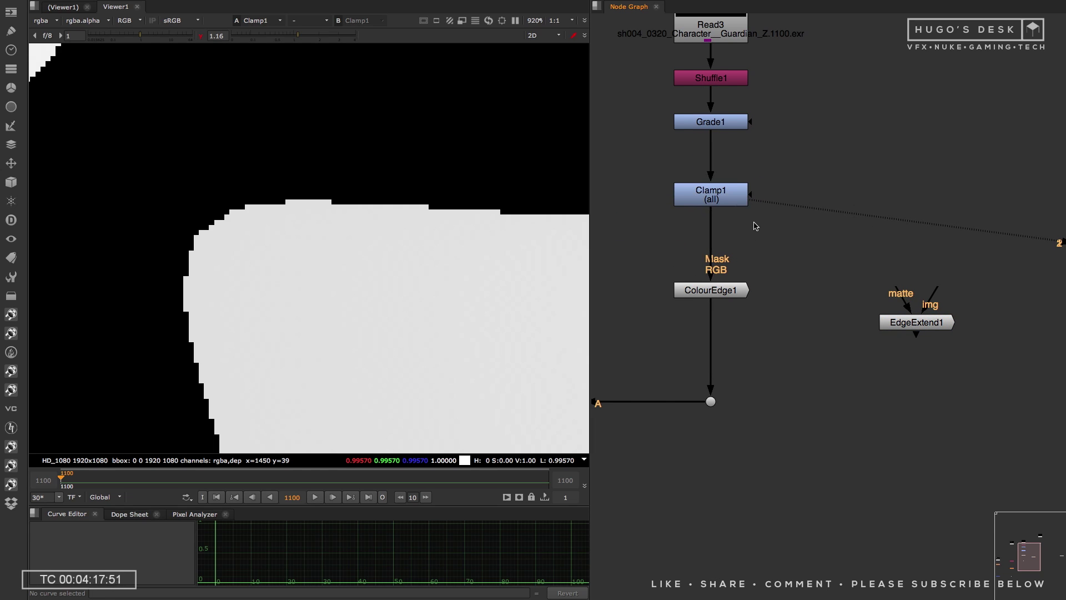
- Disconnect the ColourEdge node's Mask and RGB inputs from the Clamp node
middle_click_drag(753, 222, 811, 225)
left_click_drag(764, 219, 759, 243)
scroll(766, 261, "up", 2)
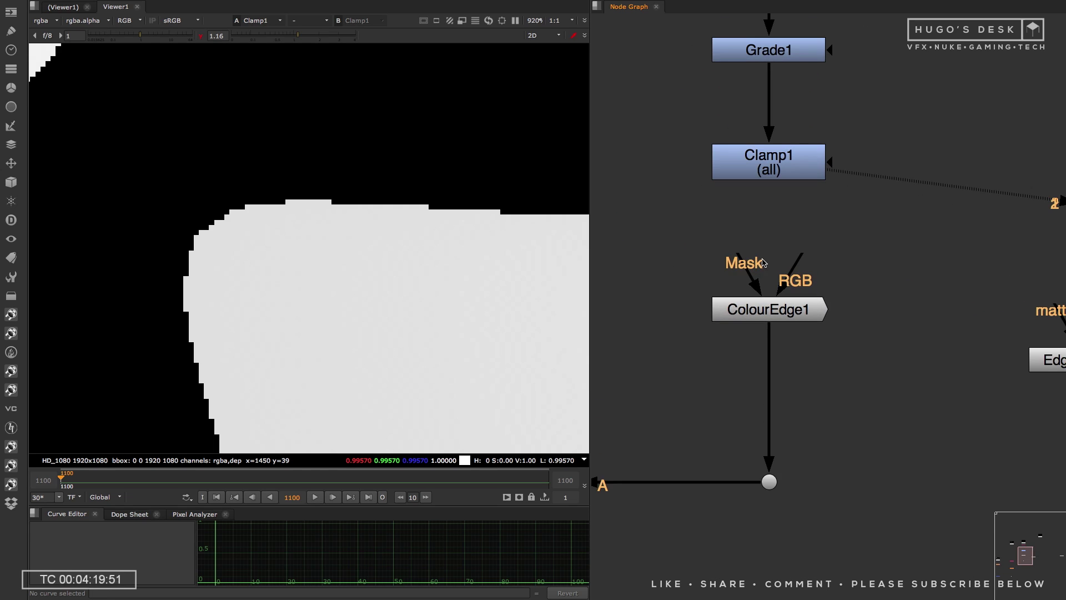
- View the depth branch's Shuffle output to examine the depth pass before grading
middle_click_drag(702, 153, 764, 213)
scroll(764, 212, "down", 1)
left_click(828, 83)
key("1")
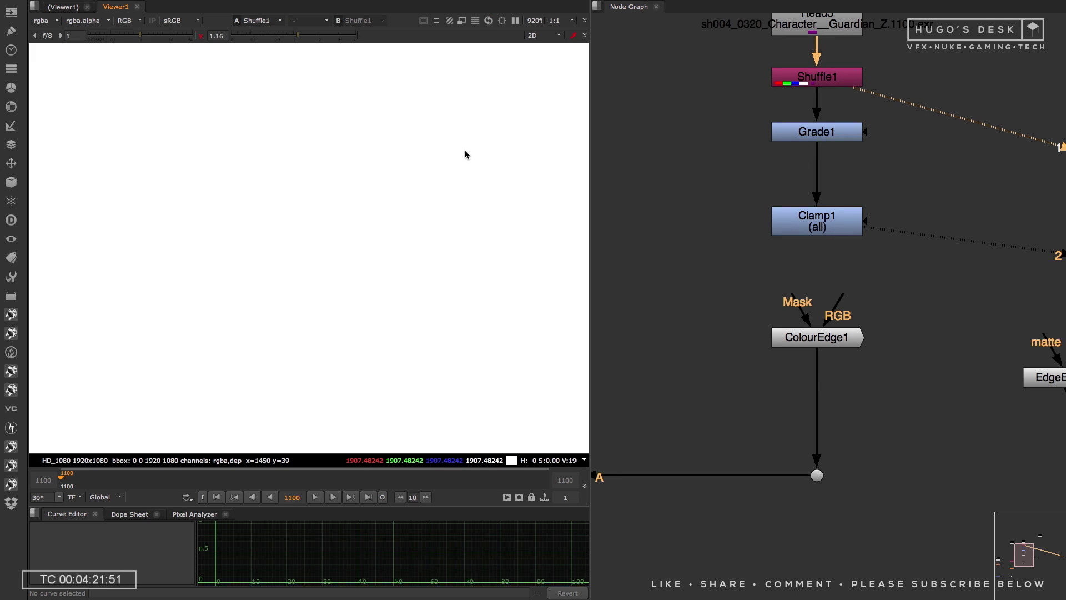
- Connect the ColourEdge node's Mask input to the beauty Read node and its RGB input to the Clamp node
key("a")
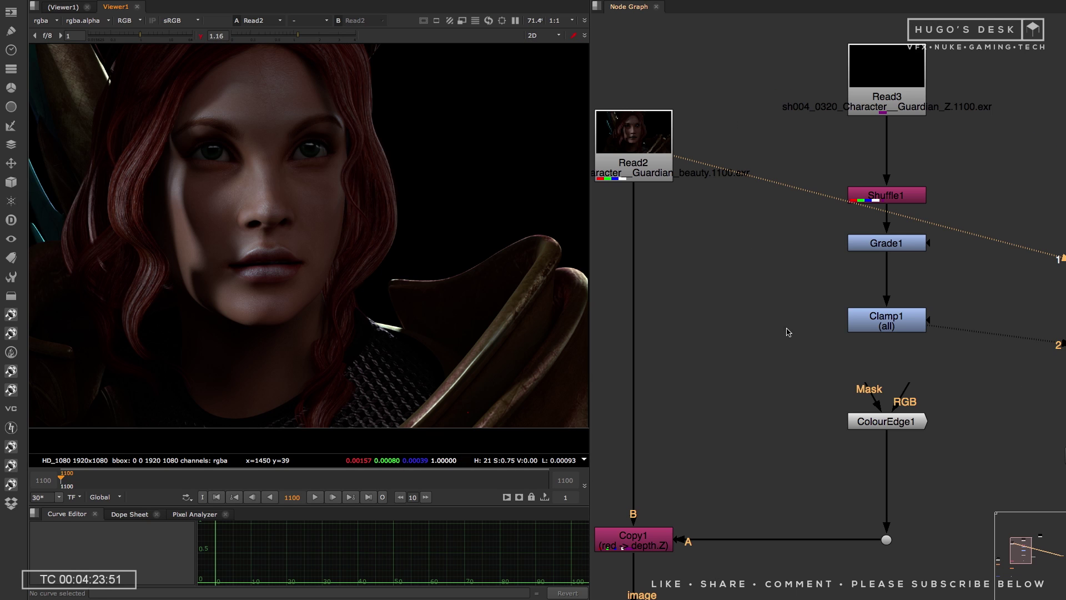
left_click_drag(875, 397, 633, 136)
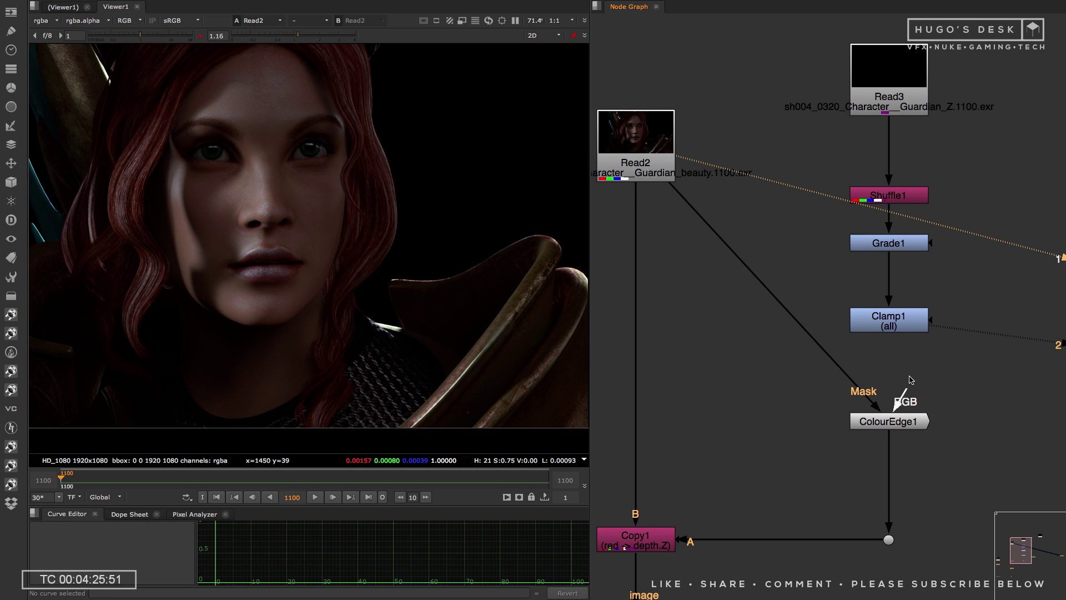
middle_click_drag(760, 209, 750, 137)
key("space")
middle_click_drag(780, 275, 501, 353)
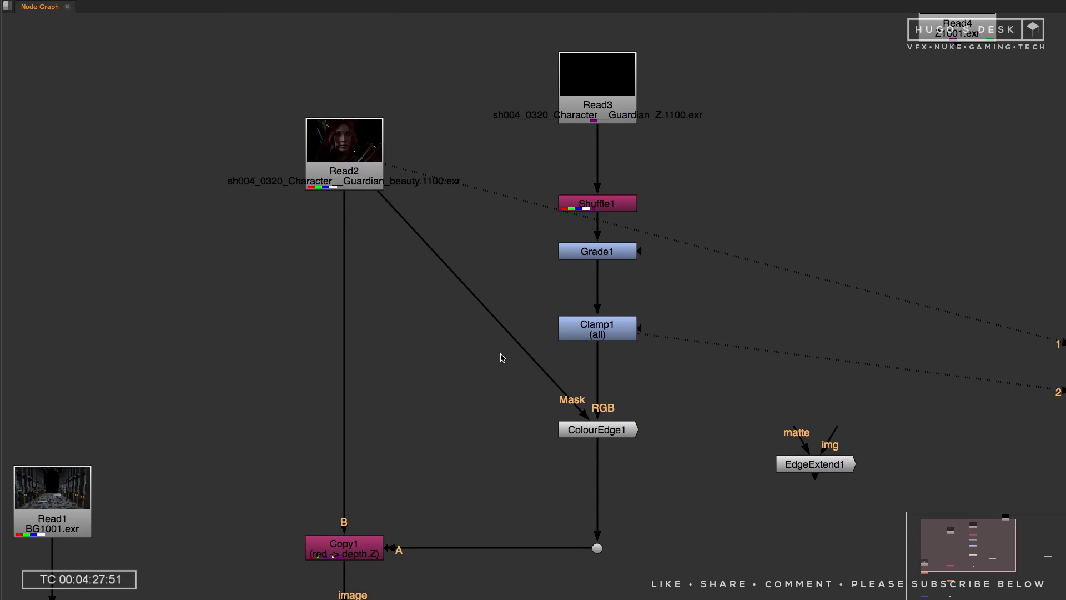
- Insert a Dot below the beauty Read node and align it level with ColourEdge to straighten the Mask connection
scroll(502, 353, "up", 3)
left_click(310, 109)
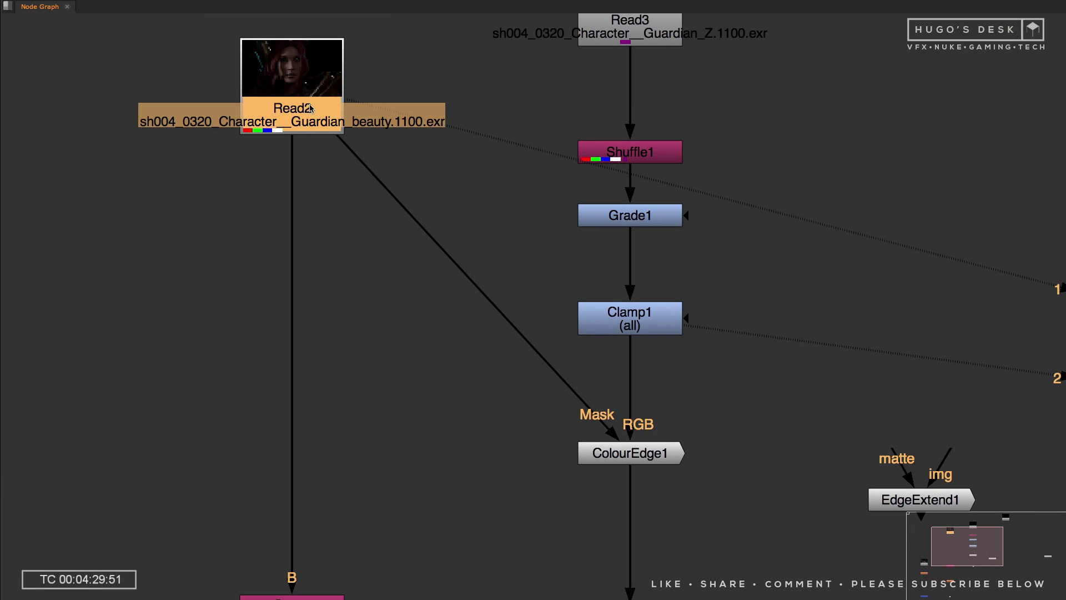
key("period")
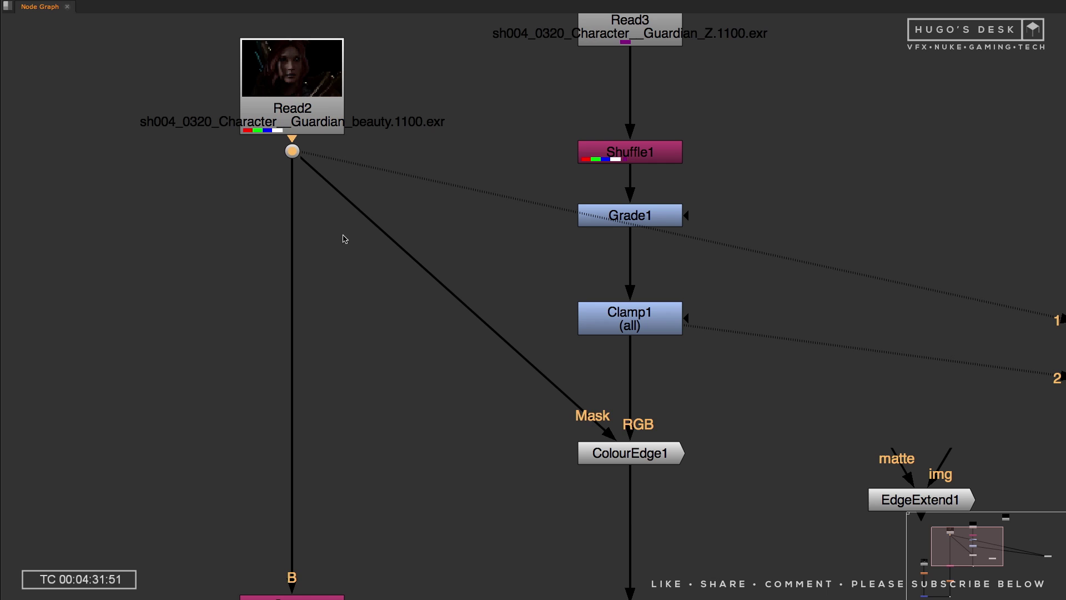
left_click_drag(292, 151, 292, 442)
key("space")
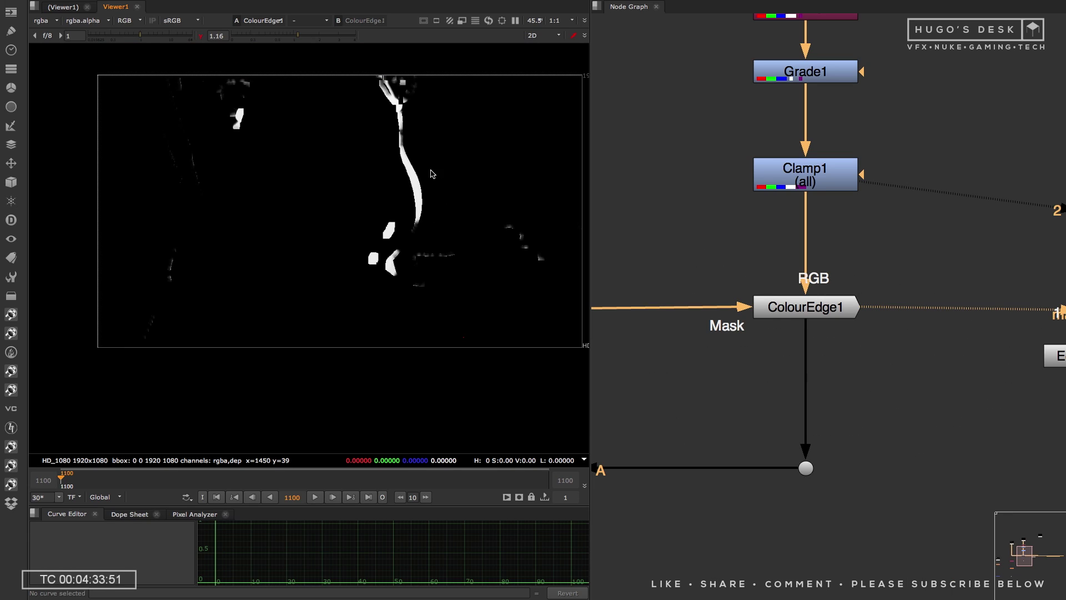
- Toggle the ColourEdge node off and on to compare its effect on the depth pass
left_click(830, 302)
key("d")
key("d")
key("d")
key("d")
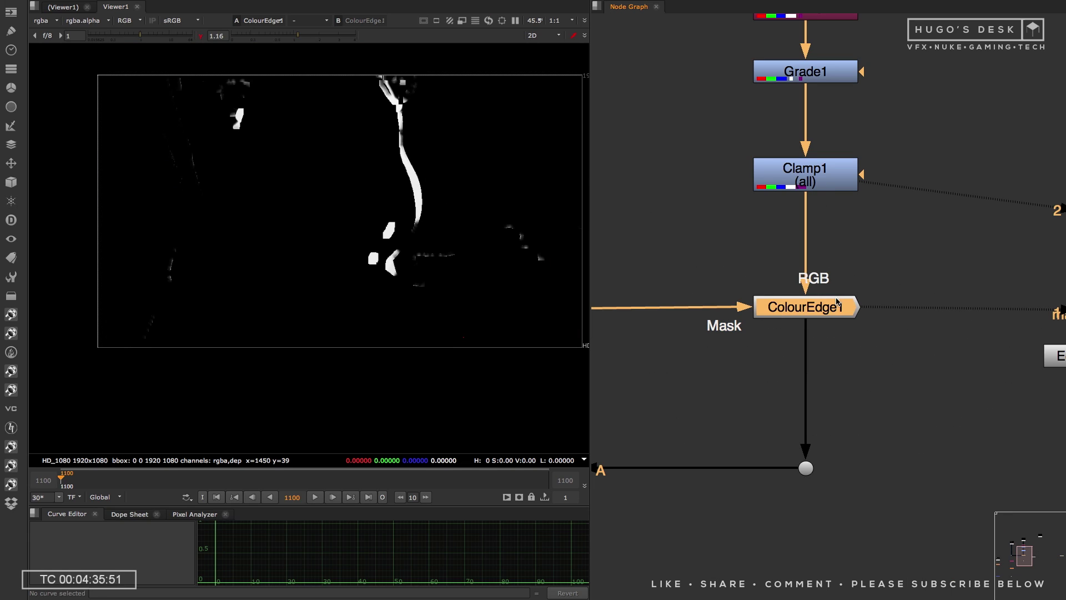
- Enable Invert Matte on the ColourEdge node and set Blur Grain to 0, moving its properties clear of the image
double_click(832, 302)
left_click(592, 353)
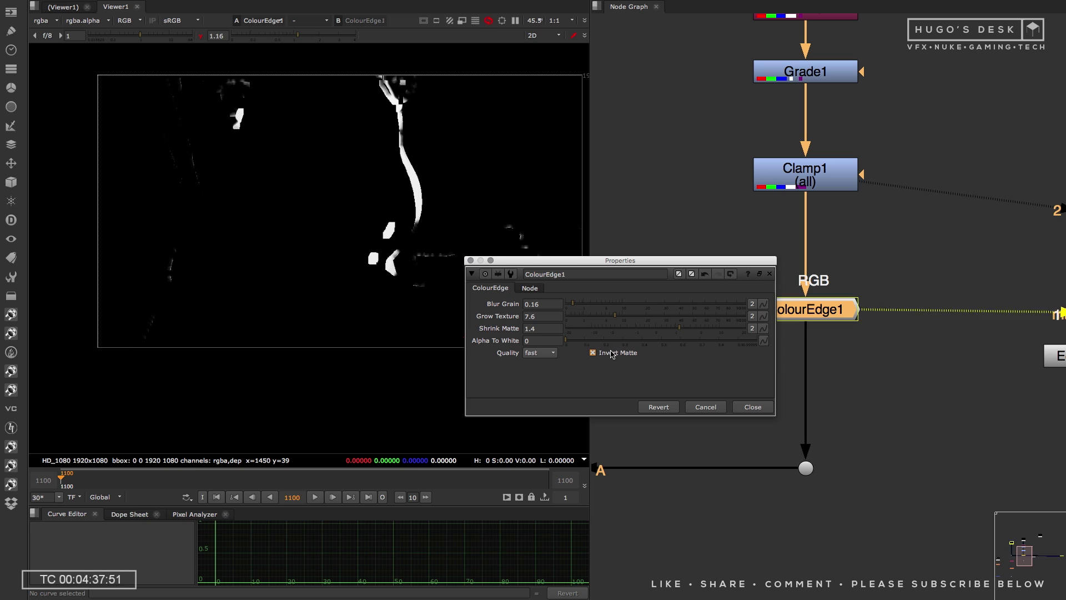
left_click_drag(615, 263, 812, 135)
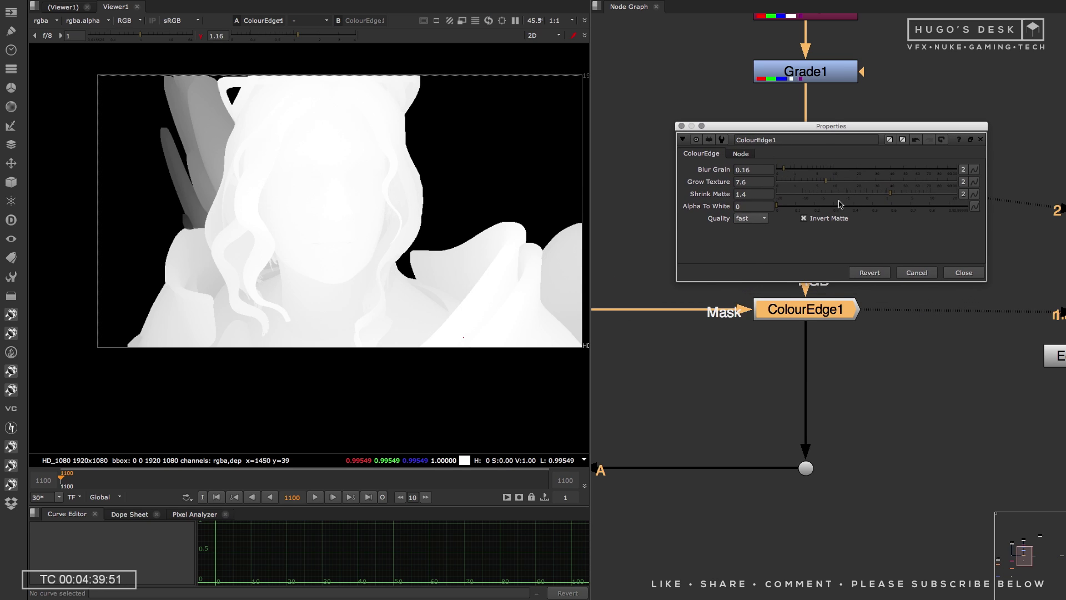
left_click_drag(786, 171, 732, 176)
- Compare the depth edges around the hair and shoulder at high zoom with ColourEdge disabled and enabled
middle_click_drag(405, 215, 443, 176, "alt")
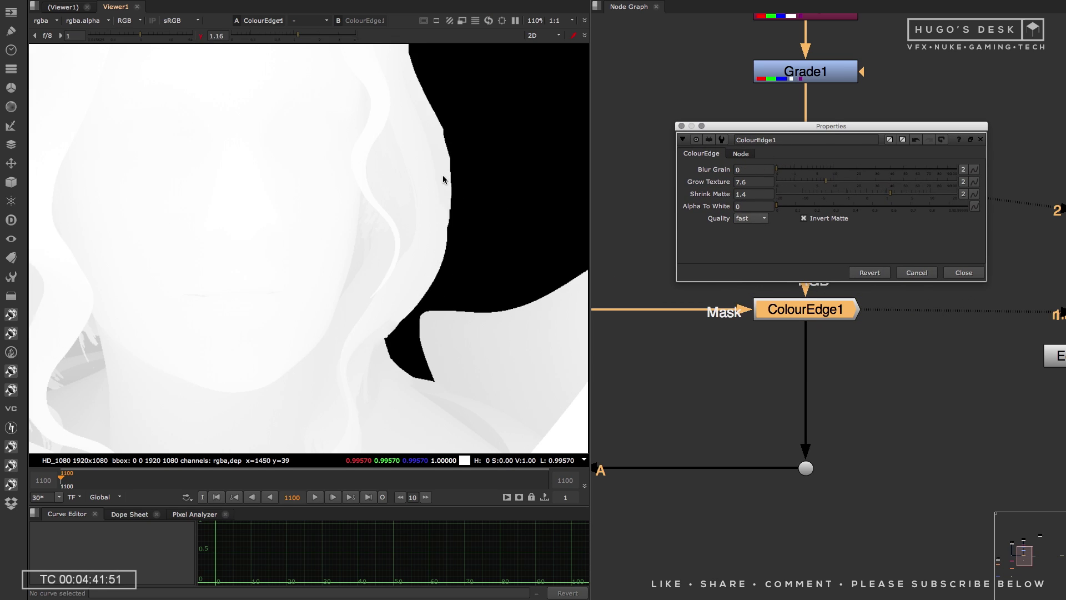
middle_click_drag(469, 244, 389, 223)
key("d")
key("d")
key("d")
key("d")
key("d")
key("d")
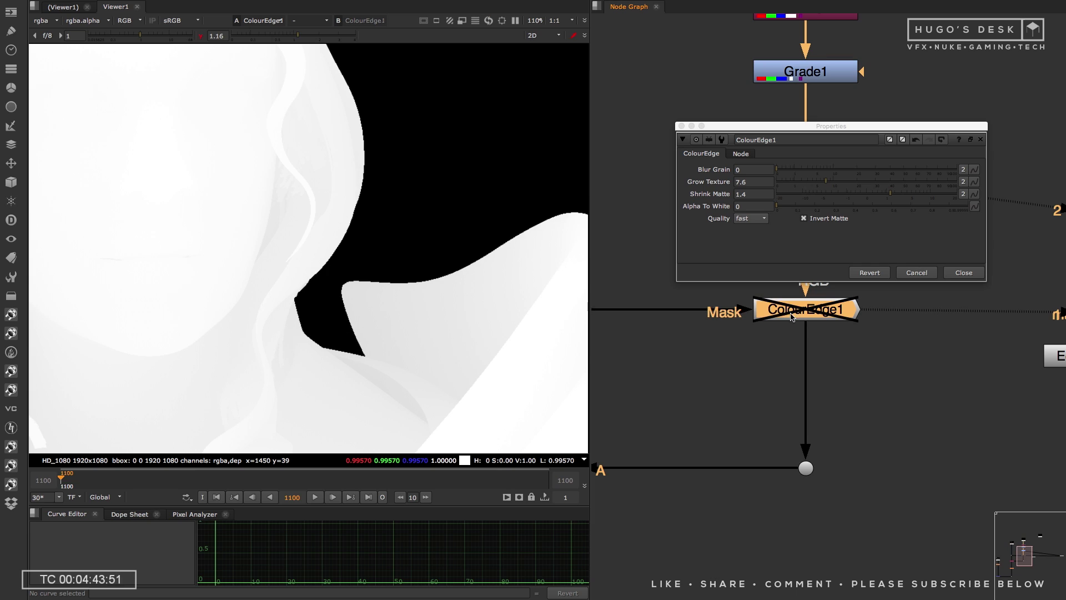
scroll(355, 290, "up", 3)
key("d")
key("d")
key("d")
key("d")
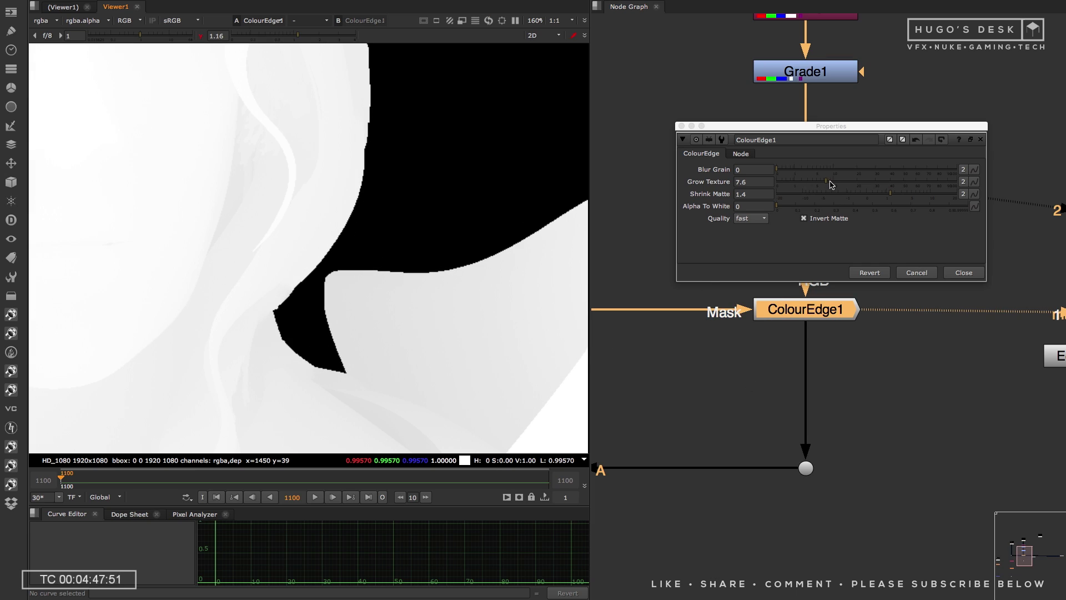
- Set the ColourEdge node's Grow Texture to 24.5 and examine the extended depth edges around the hair and shoulders
left_click_drag(831, 185, 869, 185)
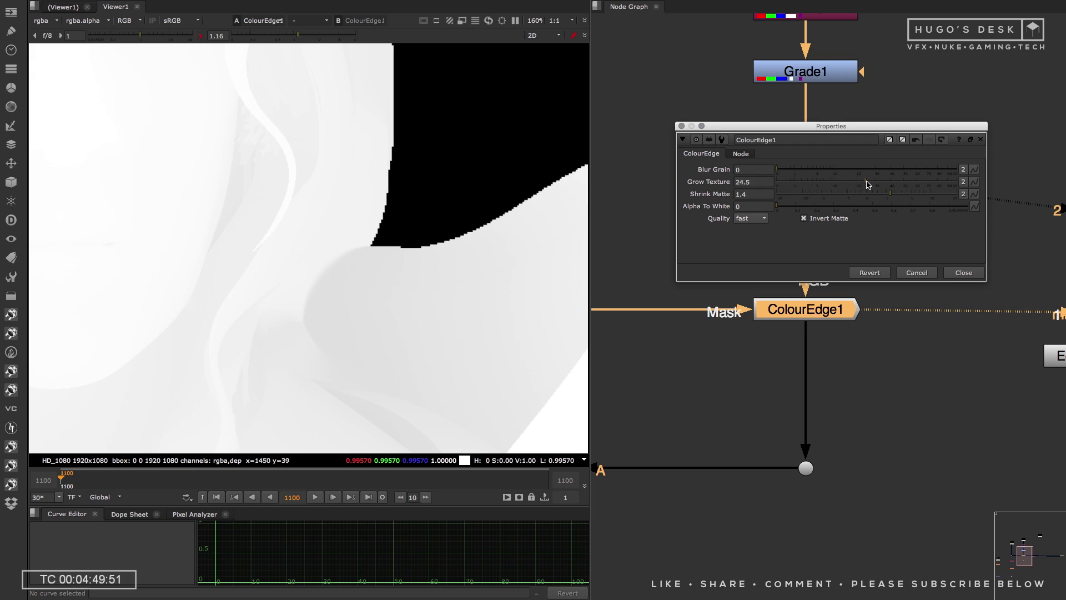
scroll(395, 213, "down", 3)
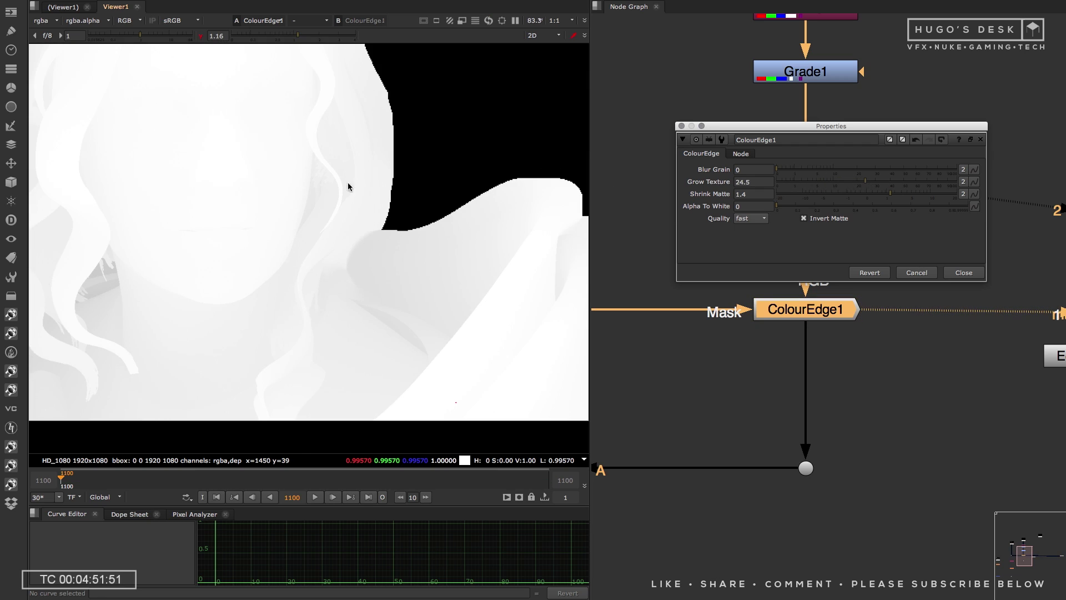
middle_click_drag(352, 194, 414, 265)
scroll(413, 264, "down", 1)
middle_click_drag(341, 252, 460, 283)
scroll(214, 281, "up", 3)
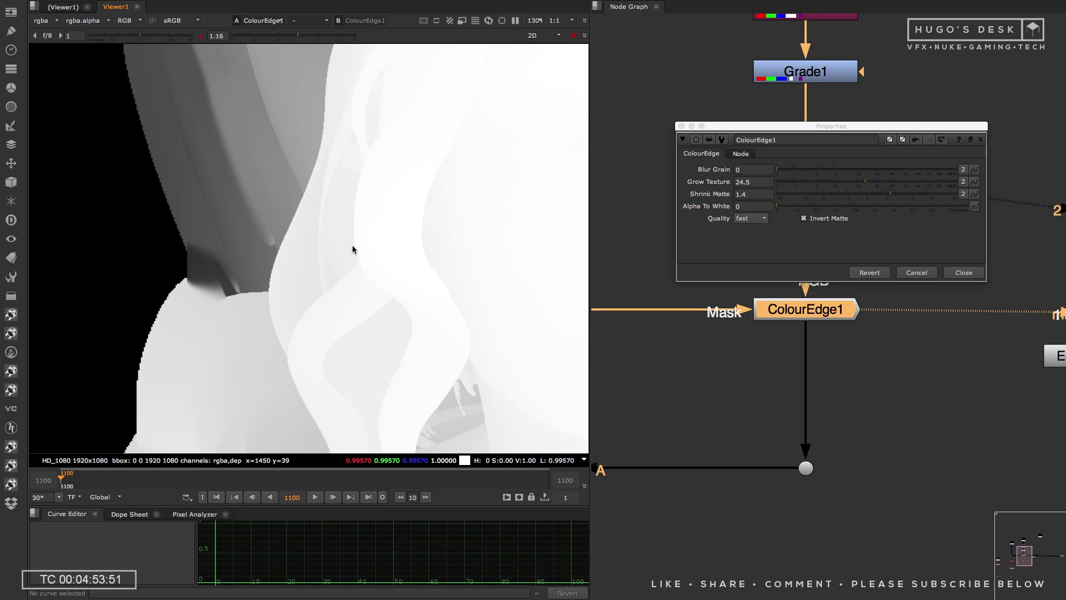
- Try a Shrink Matte of -1.4 on the ColourEdge node and bring it back to about 0
left_click_drag(887, 196, 842, 195)
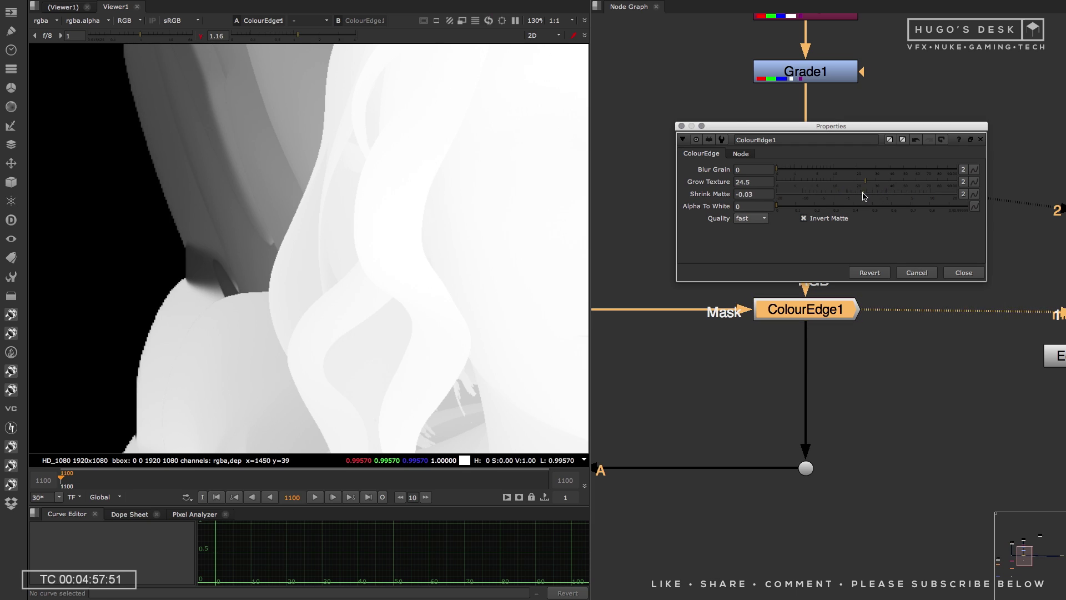
scroll(183, 239, "up", 5)
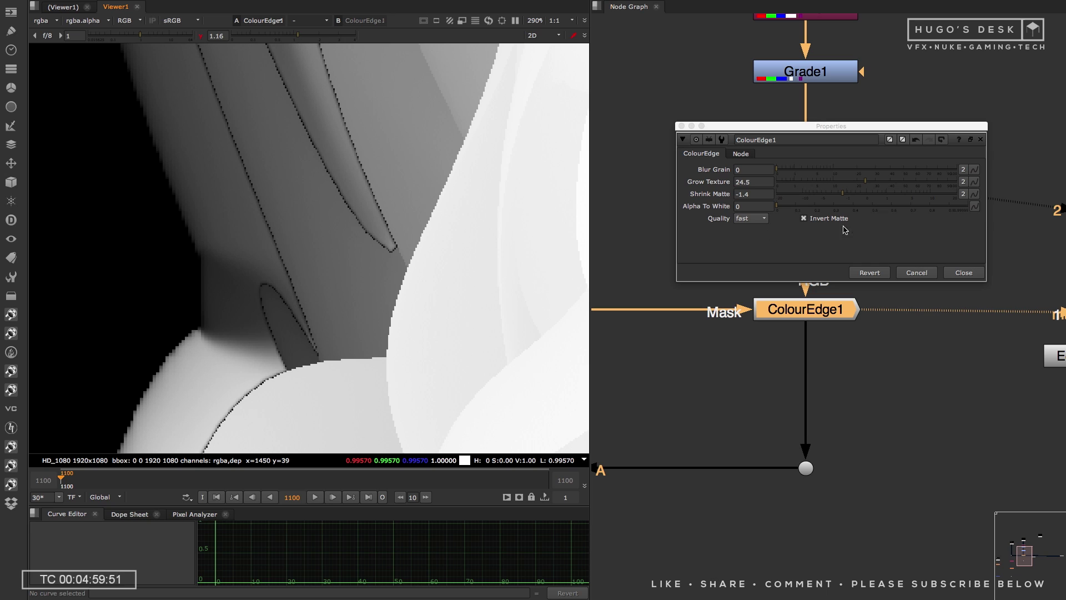
left_click_drag(844, 195, 862, 196)
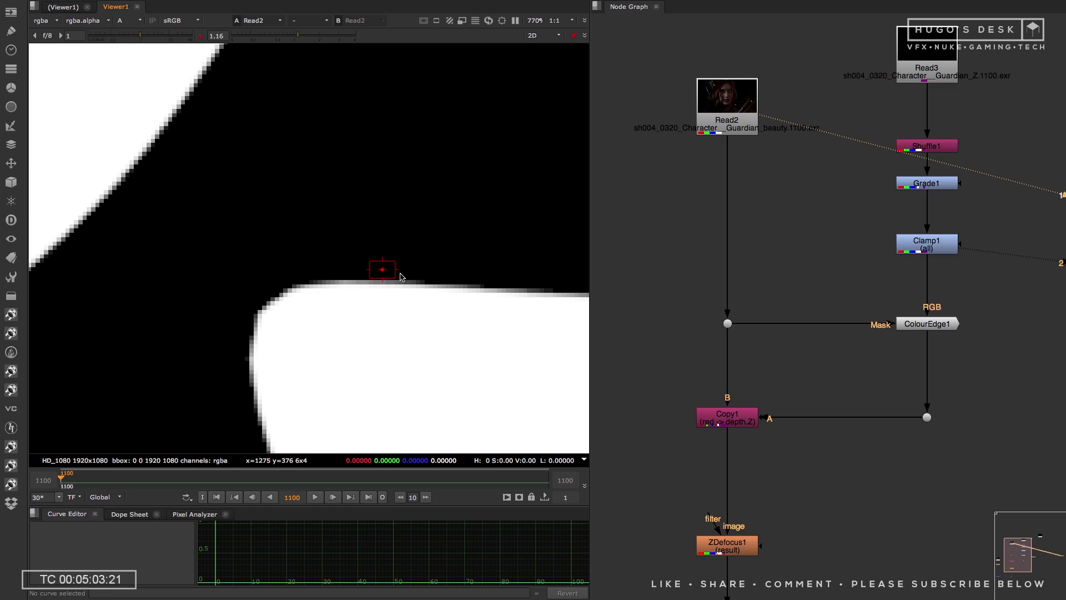
- Compare the beauty alpha's soft shoulder edge with the Clamp and ColourEdge depth outputs at high zoom
scroll(381, 267, "up", 3)
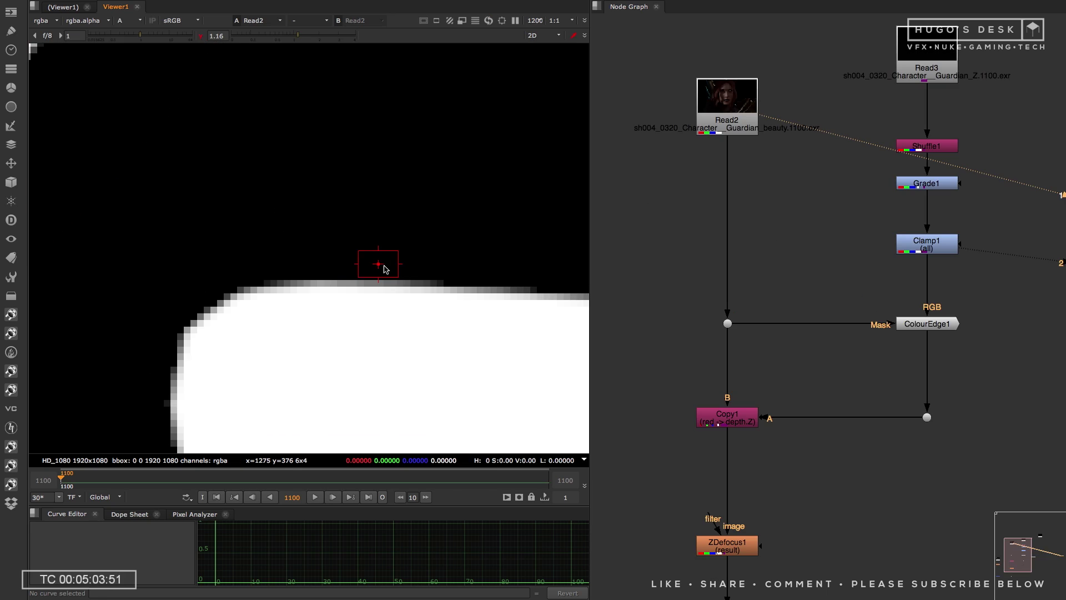
left_click(943, 248)
key("1")
key("a")
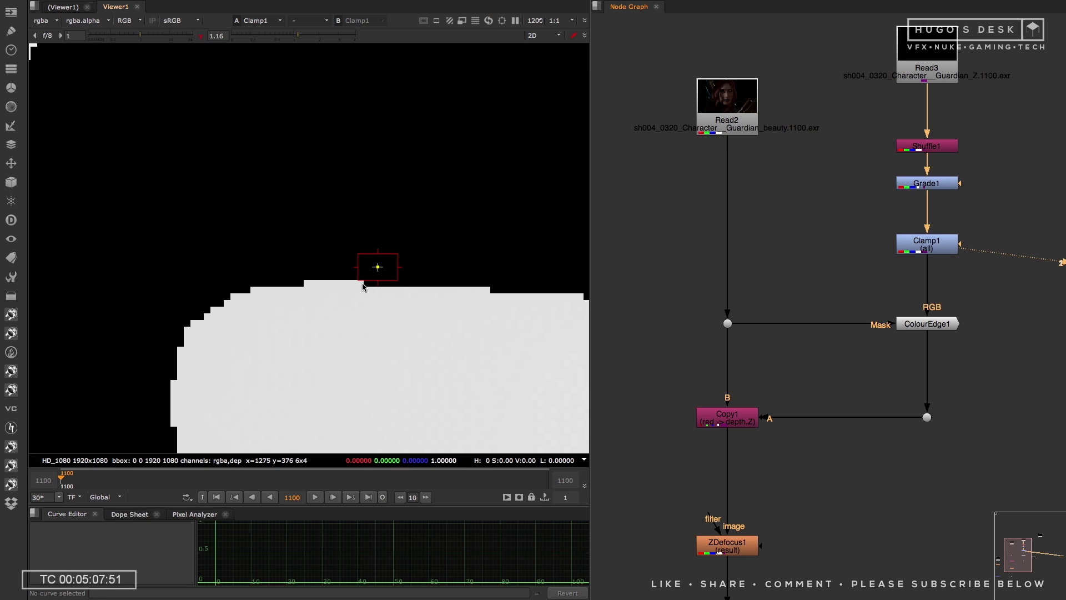
left_click(910, 327)
key("1")
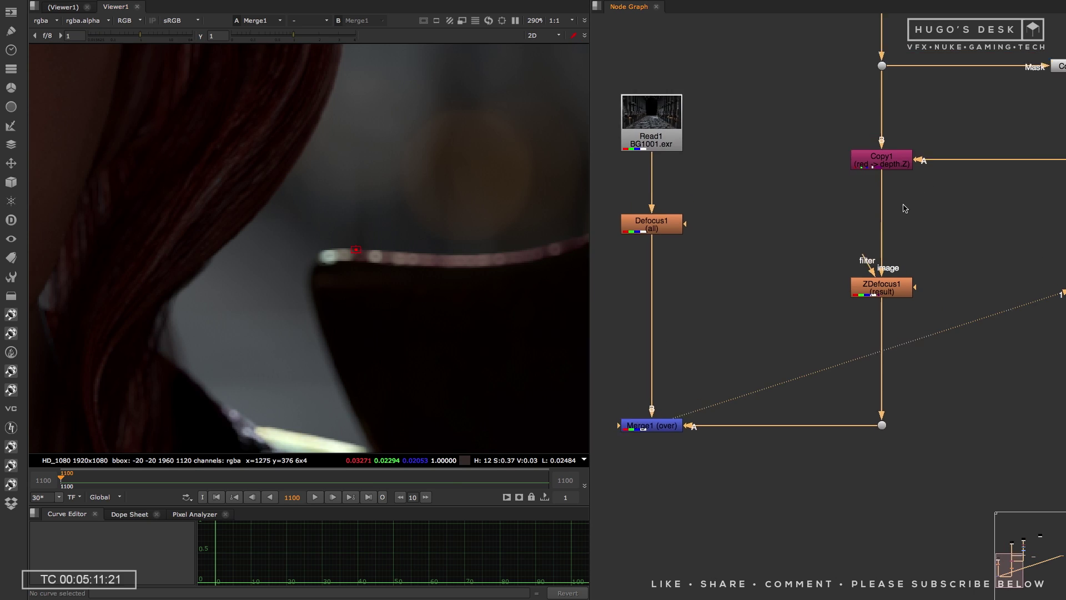
- Disable the ColourEdge node and examine the merged image's edges along the armour, hair and headpiece
scroll(902, 205, "down", 5)
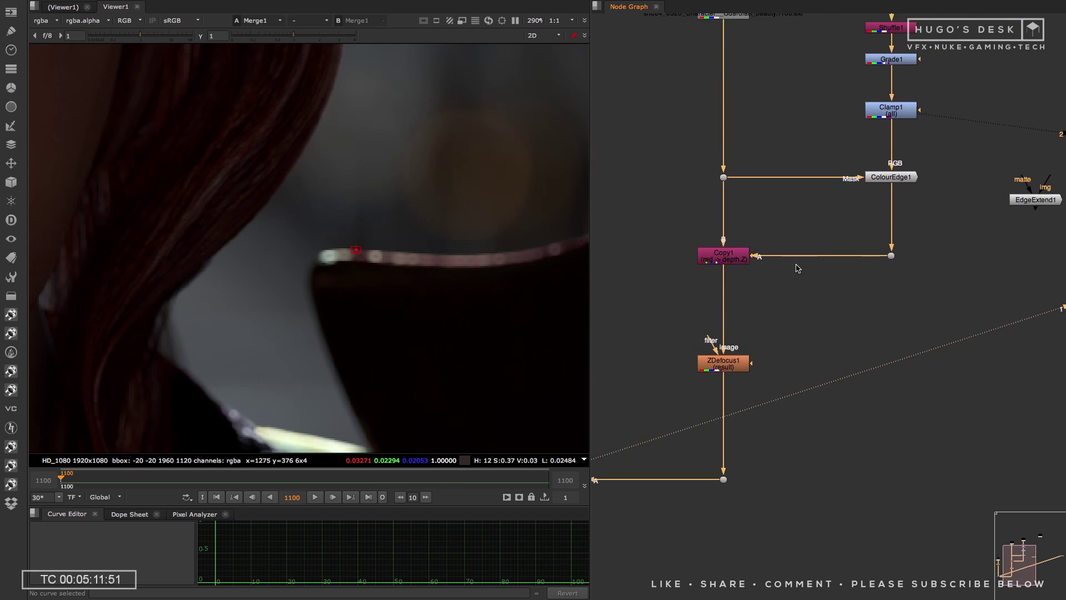
scroll(797, 266, "up", 3)
key("d")
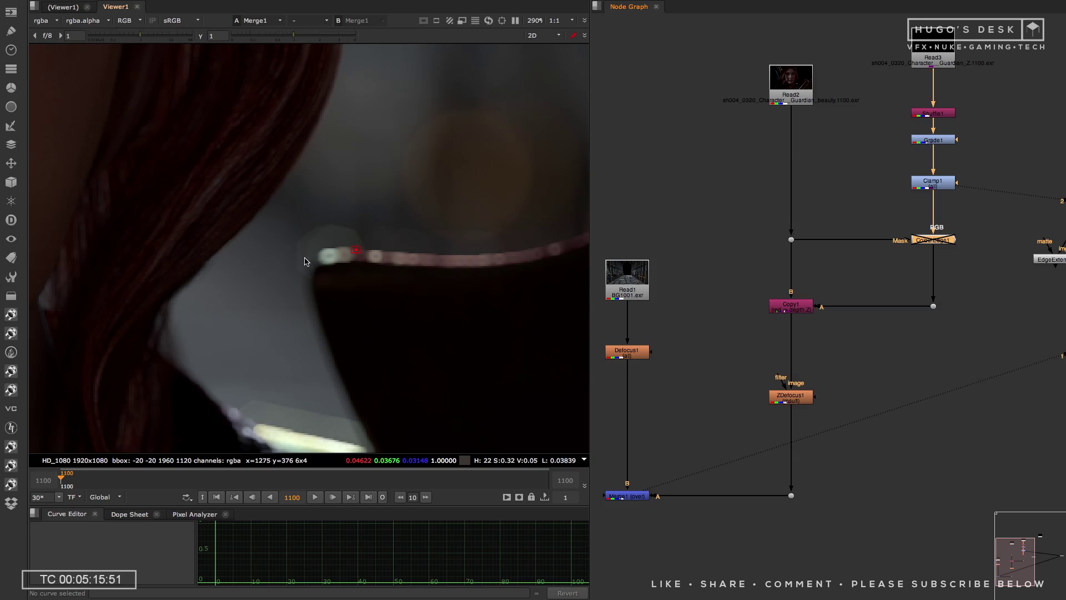
scroll(444, 240, "down", 3)
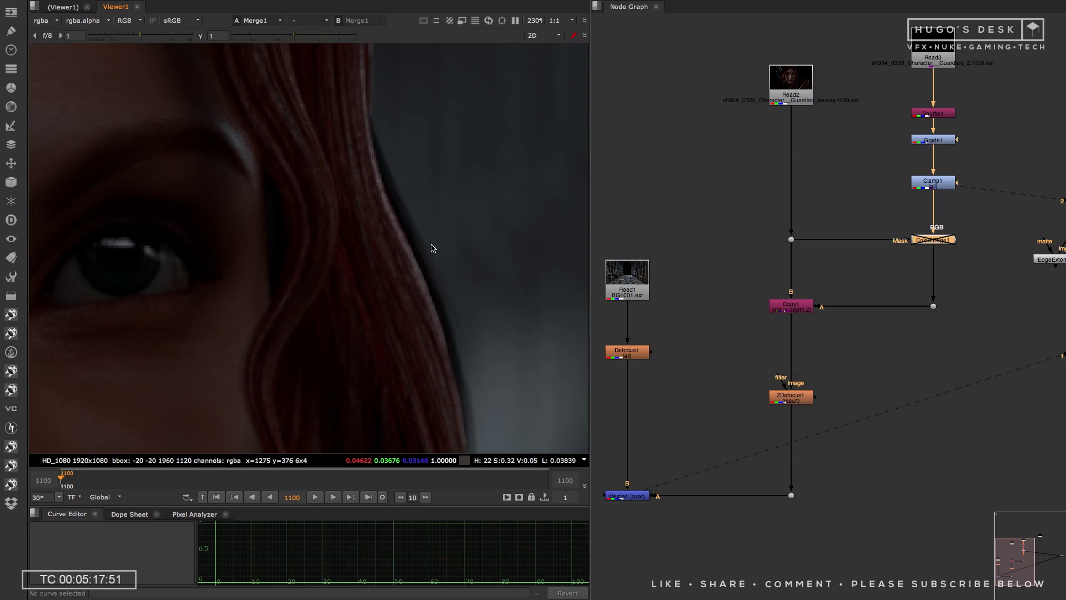
scroll(436, 171, "up", 3)
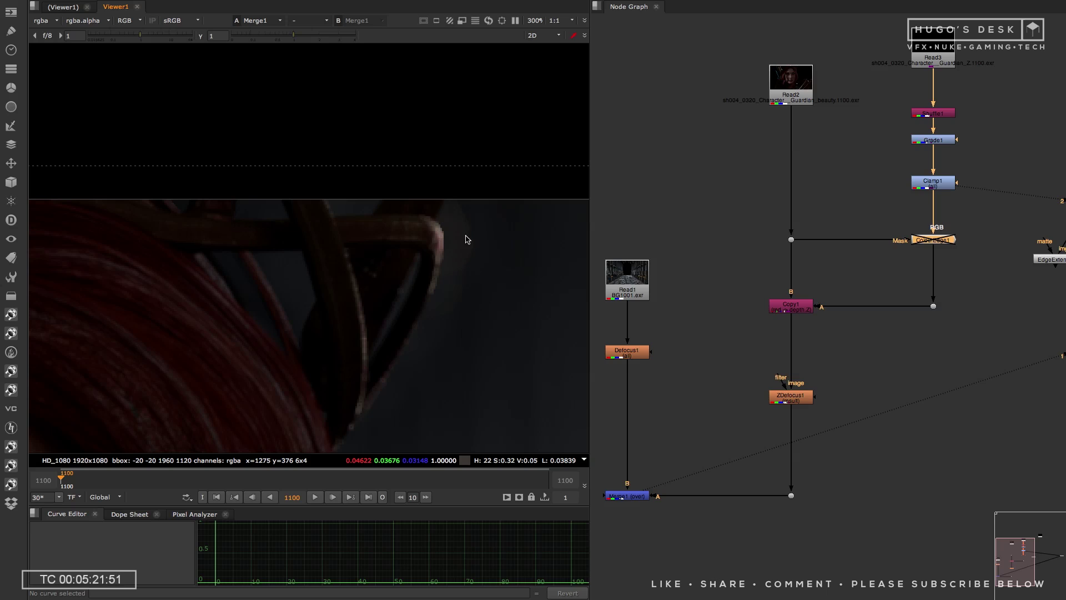
- Re-enable the ColourEdge node and examine the merged image's headpiece and shoulder armour edges, ending on the full frame
left_click(635, 497)
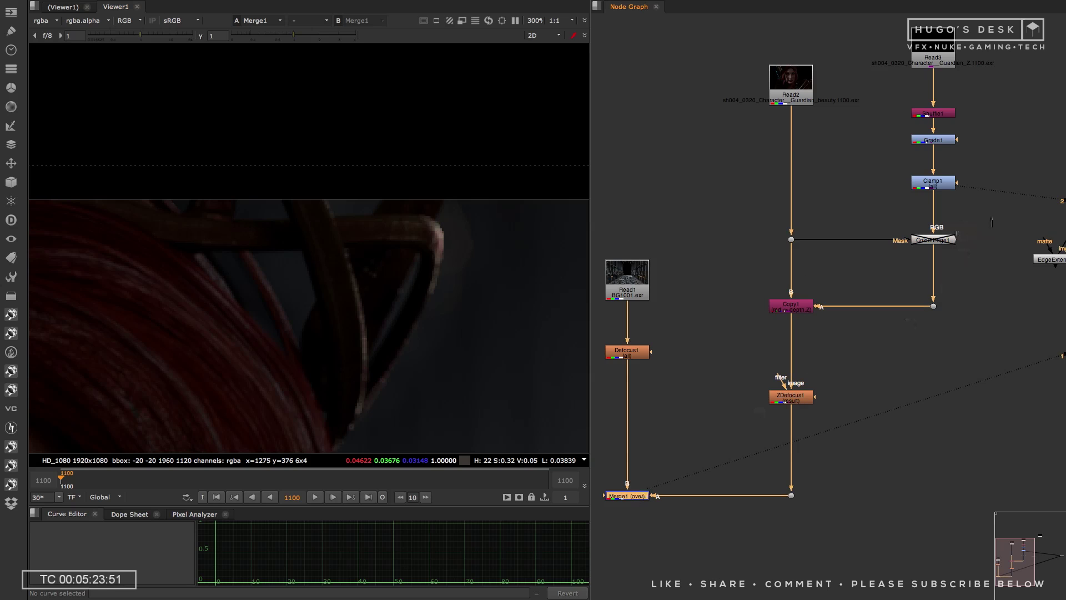
left_click(929, 239)
key("d")
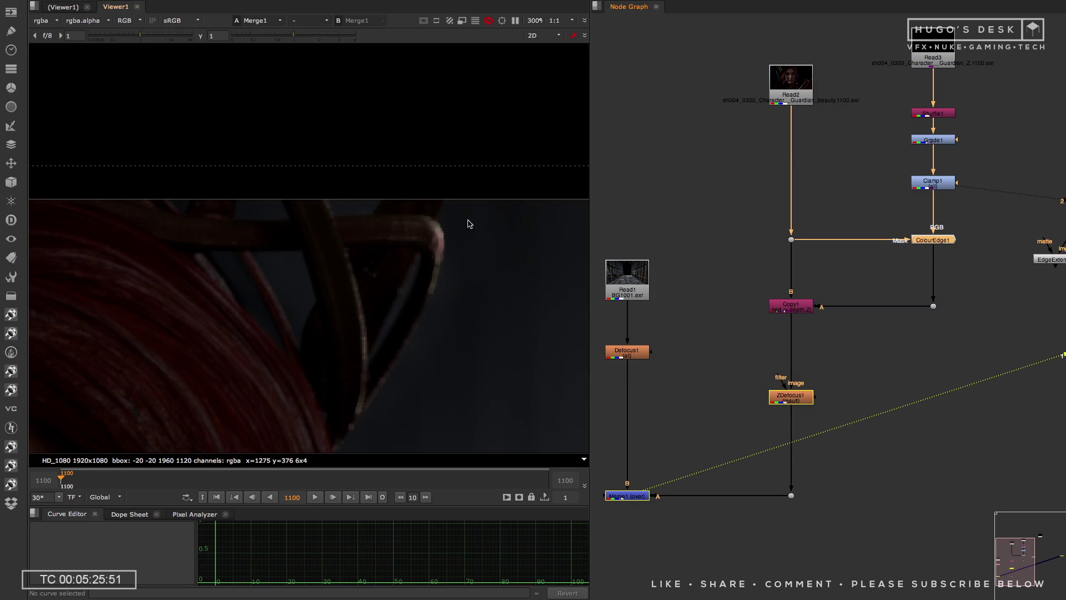
scroll(449, 219, "down", 8)
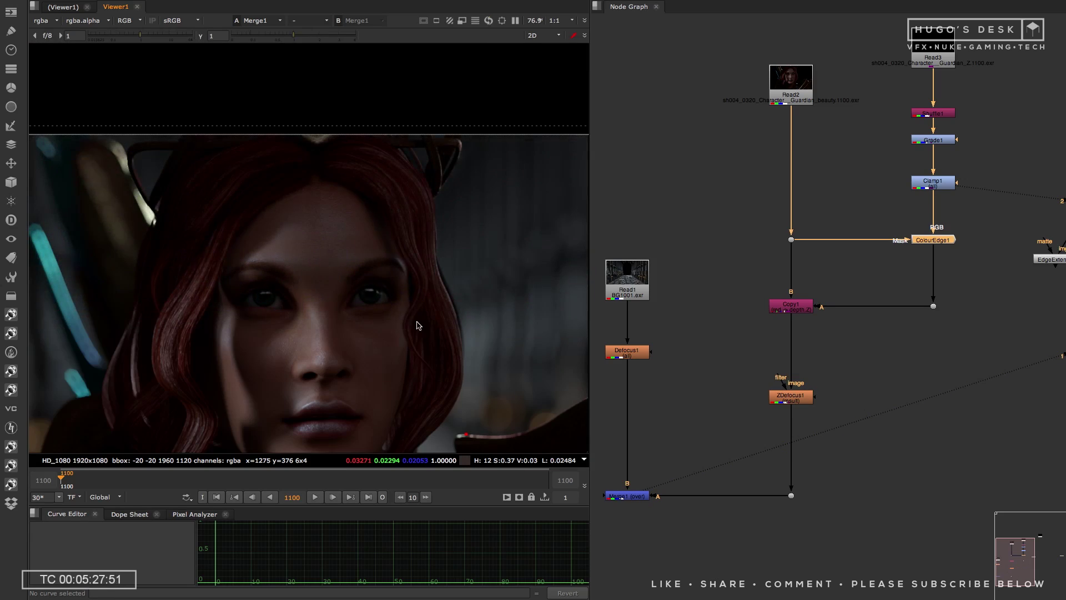
scroll(418, 325, "up", 5)
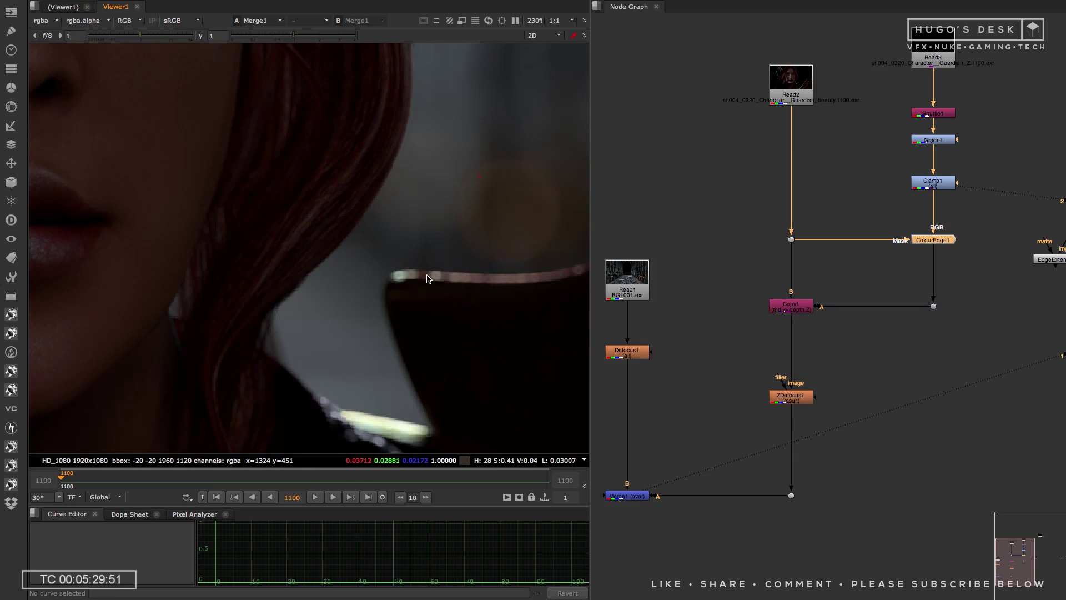
scroll(405, 269, "up", 3)
key("f")
scroll(811, 344, "down", 6)
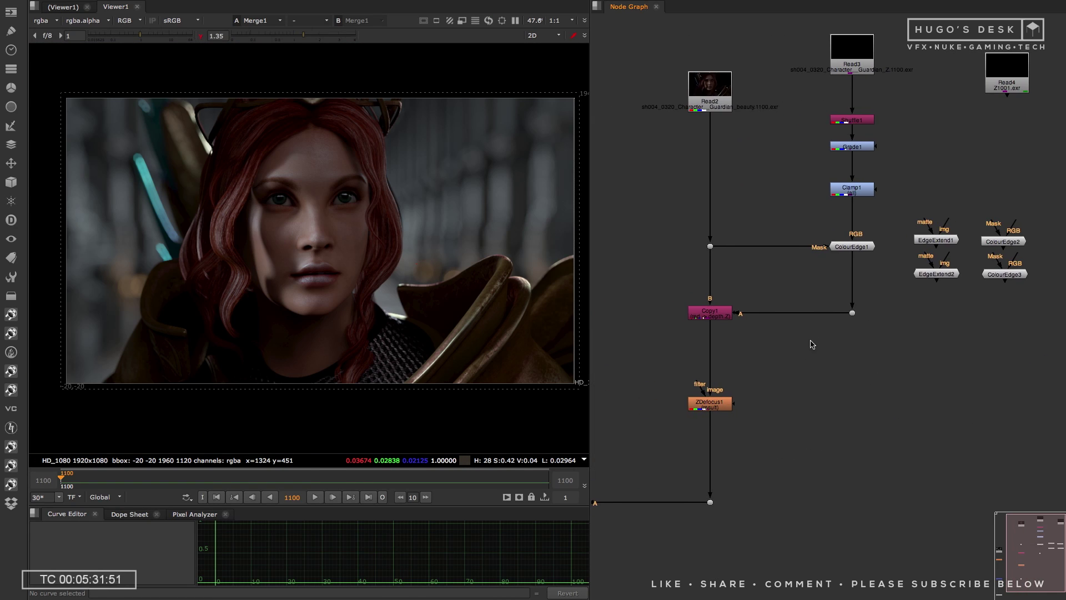
- Add a Crop node after the Merge node with its default format settings and close its properties
left_click(688, 423)
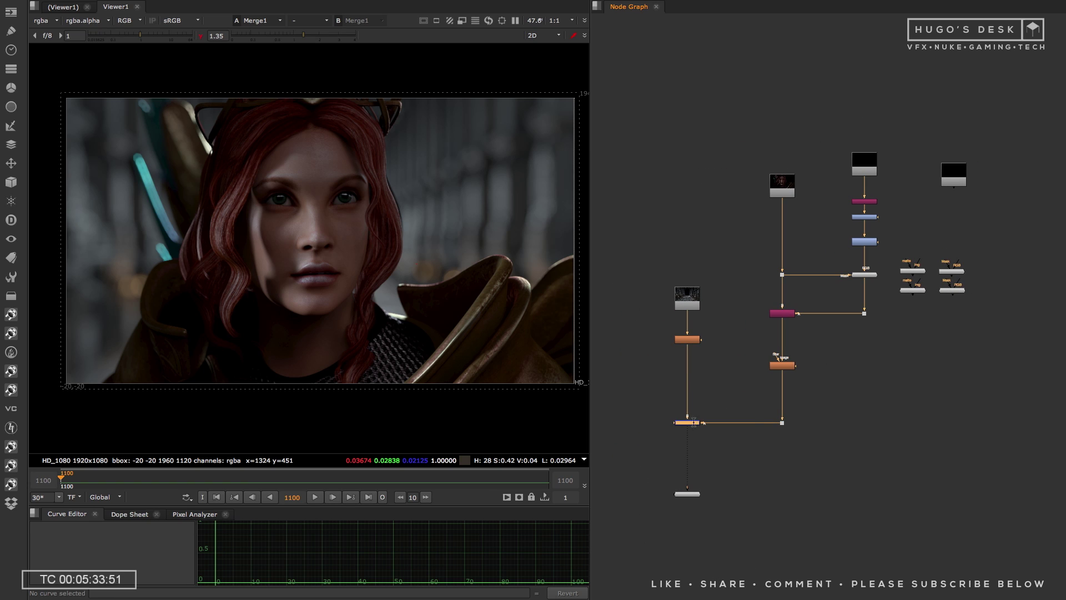
key("Tab")
type("crop")
key("Return")
left_click(815, 433)
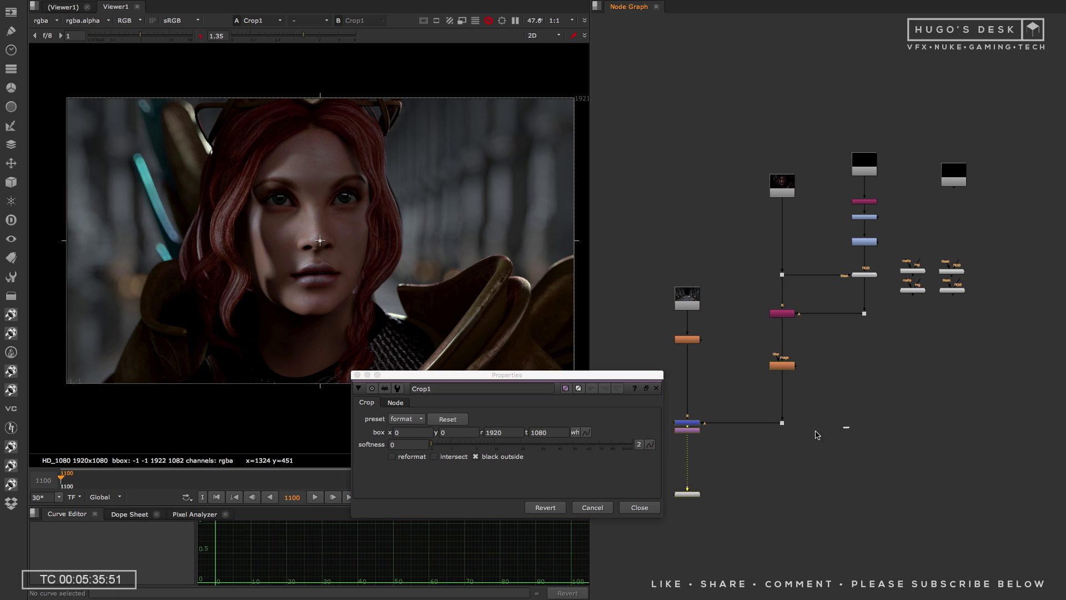
left_click(651, 508)
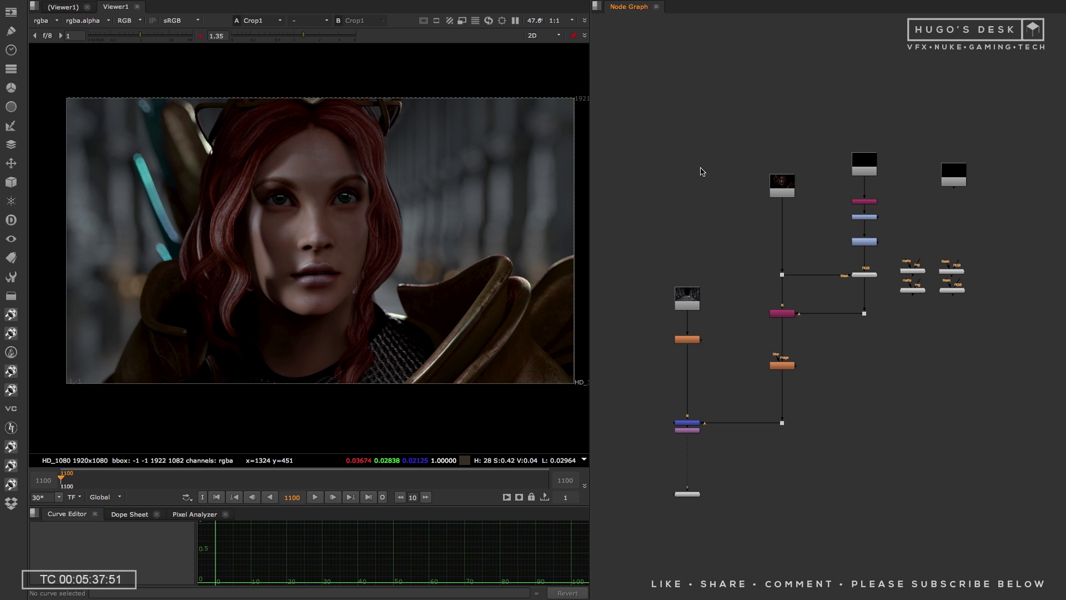